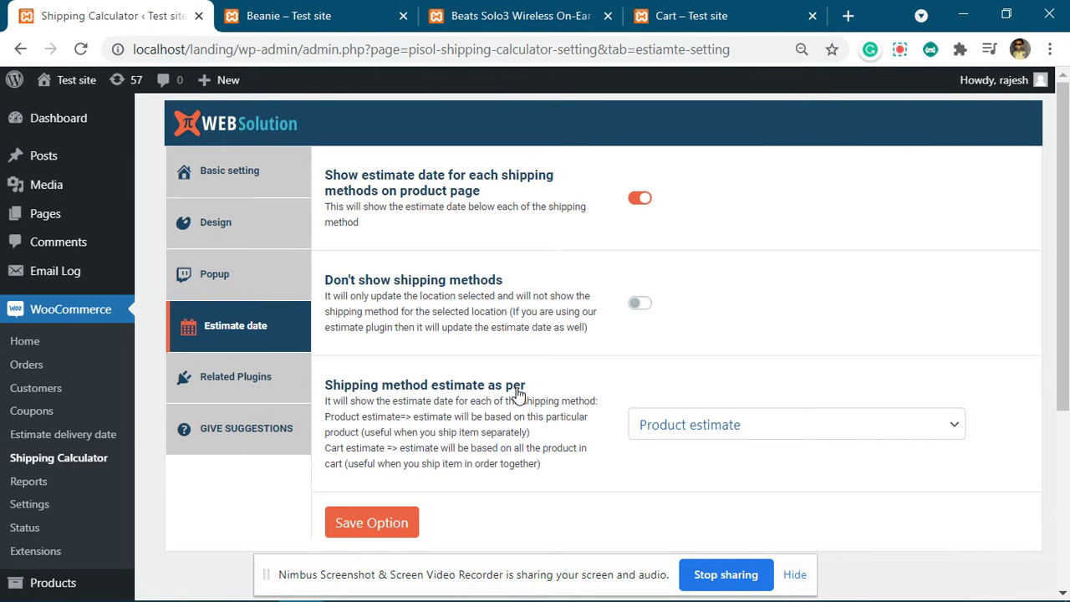
# Switch to the Beanie product page and scroll to its per-method shipping delivery dates for India.
pyautogui.hotkey('ctrl', 'Tab')
pyautogui.scroll(-1, 643, 322)
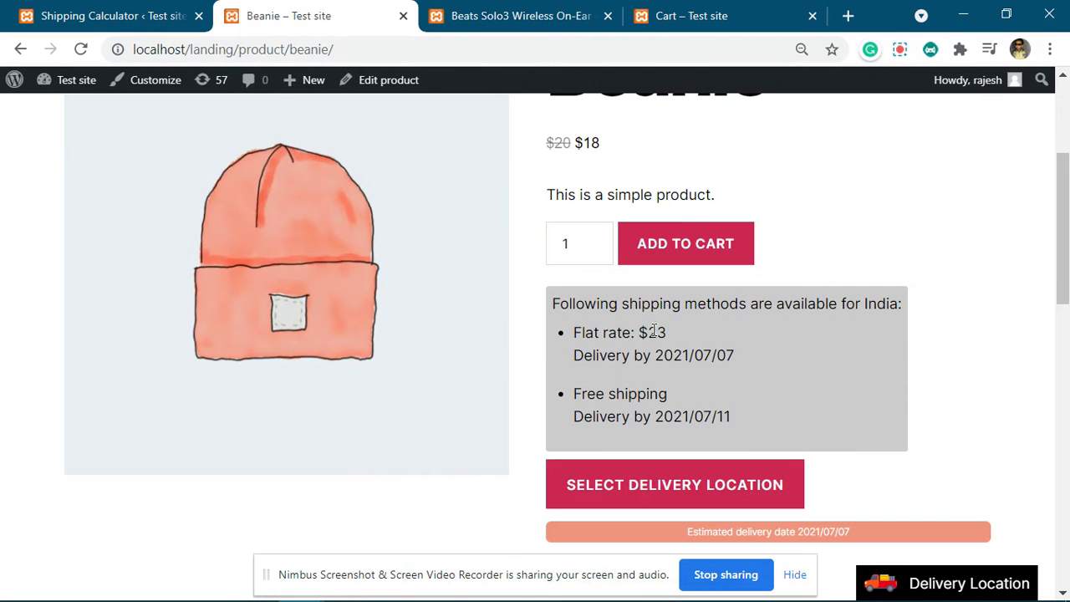
pyautogui.scroll(2, 643, 322)
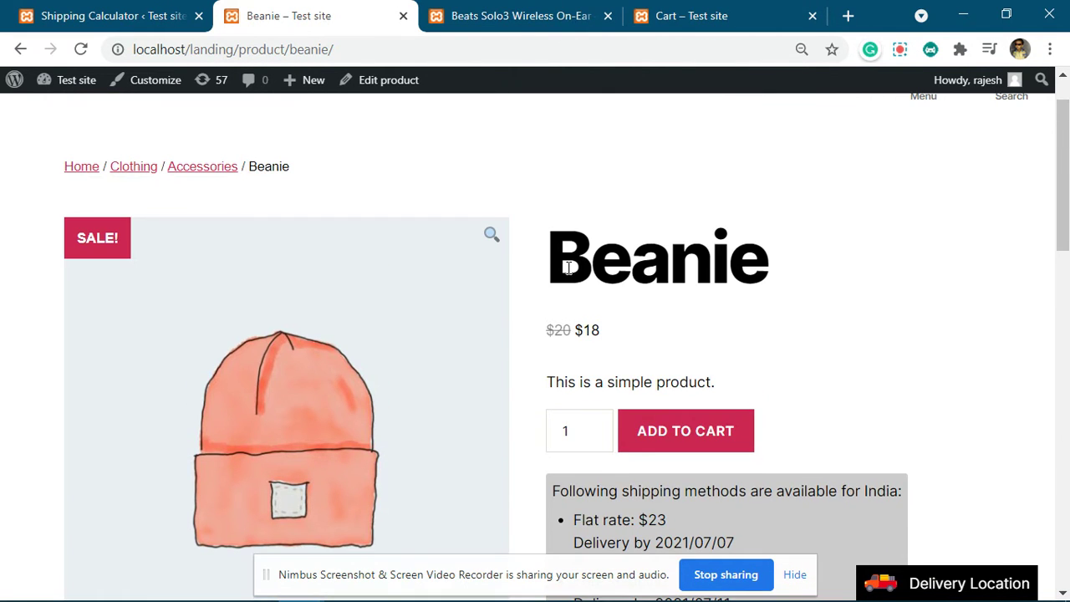
pyautogui.moveTo(567, 267); pyautogui.dragTo(774, 277)
pyautogui.scroll(-2, 662, 283)
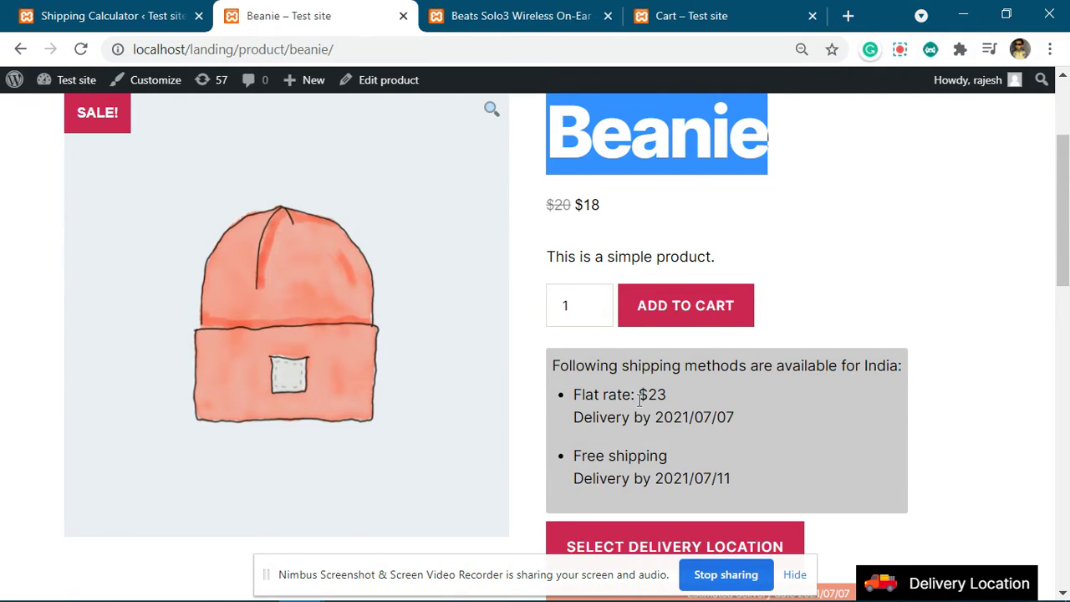
pyautogui.scroll(-2, 639, 399)
pyautogui.moveTo(638, 288); pyautogui.dragTo(725, 291)
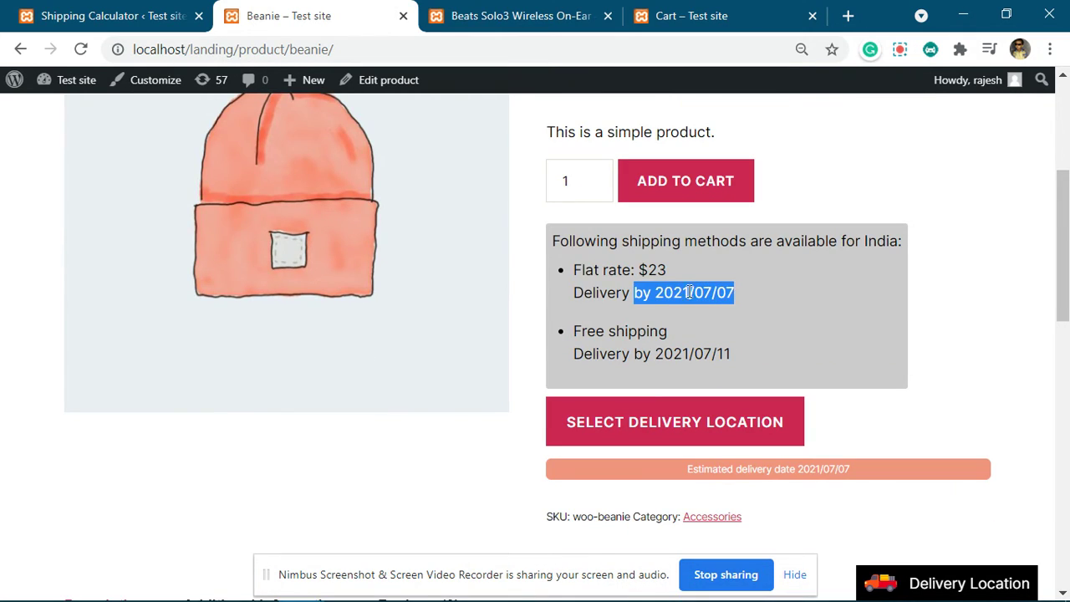
pyautogui.moveTo(654, 293); pyautogui.dragTo(733, 293)
pyautogui.moveTo(657, 355); pyautogui.dragTo(731, 355)
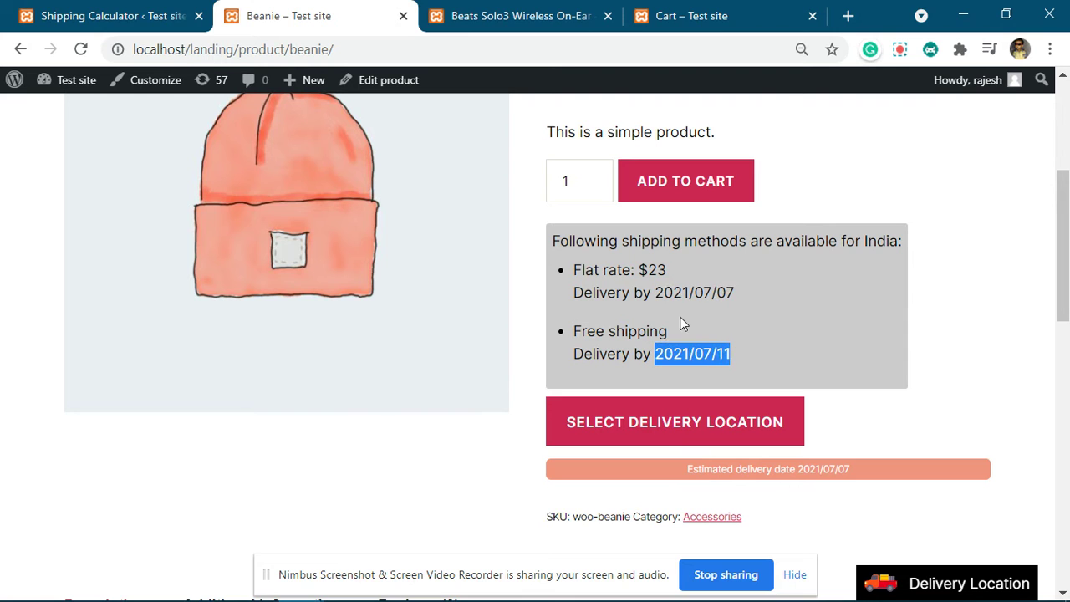
pyautogui.click(139, 14)
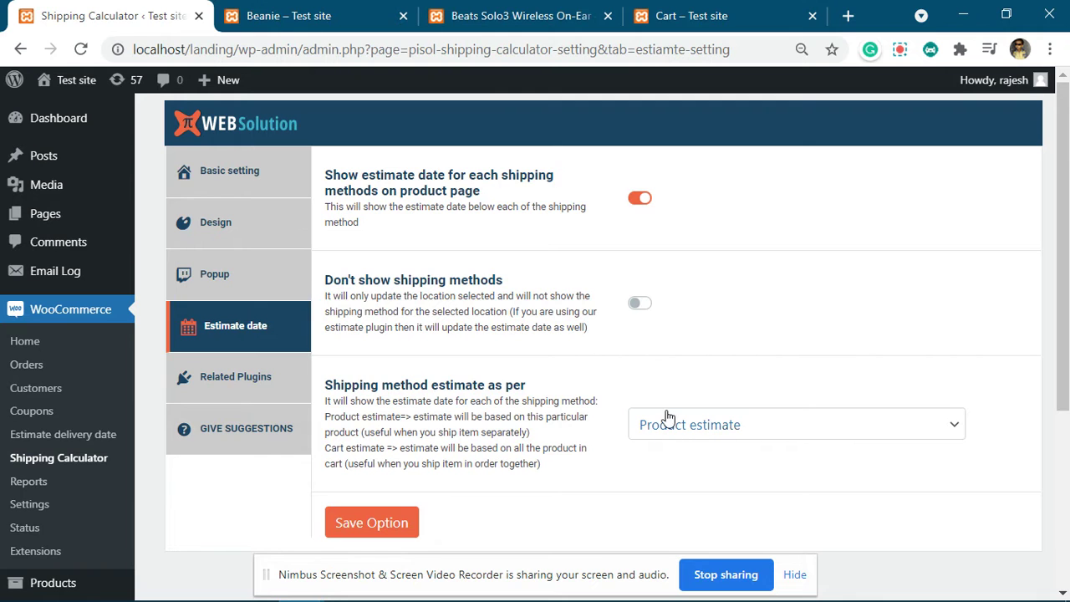
pyautogui.hotkey('ctrl', 'Tab')
pyautogui.hotkey('ctrl', 'Tab')
pyautogui.scroll(-4, 700, 325)
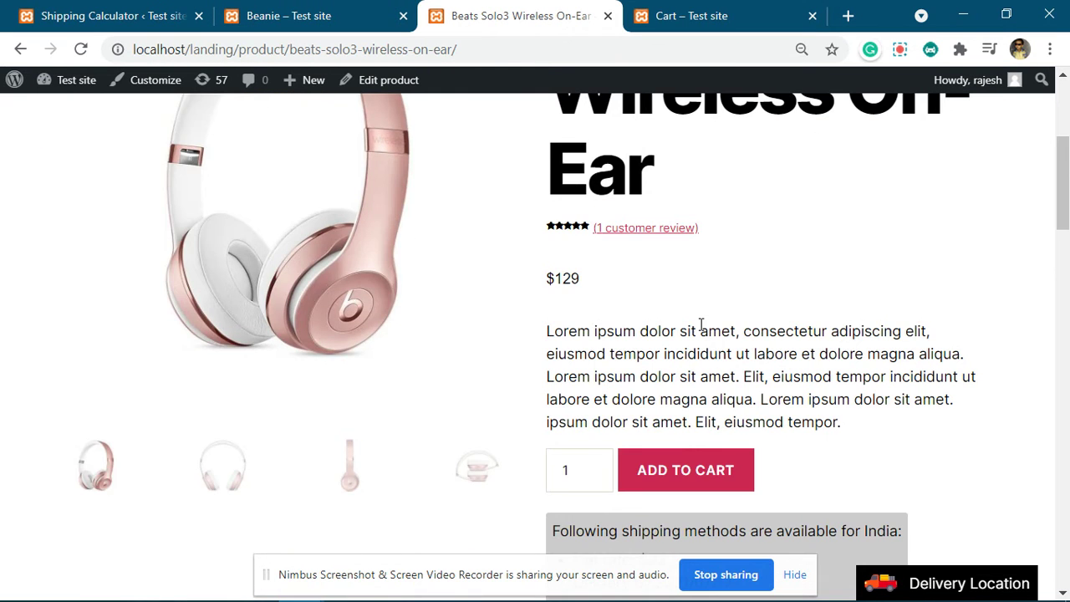
pyautogui.scroll(-3, 740, 341)
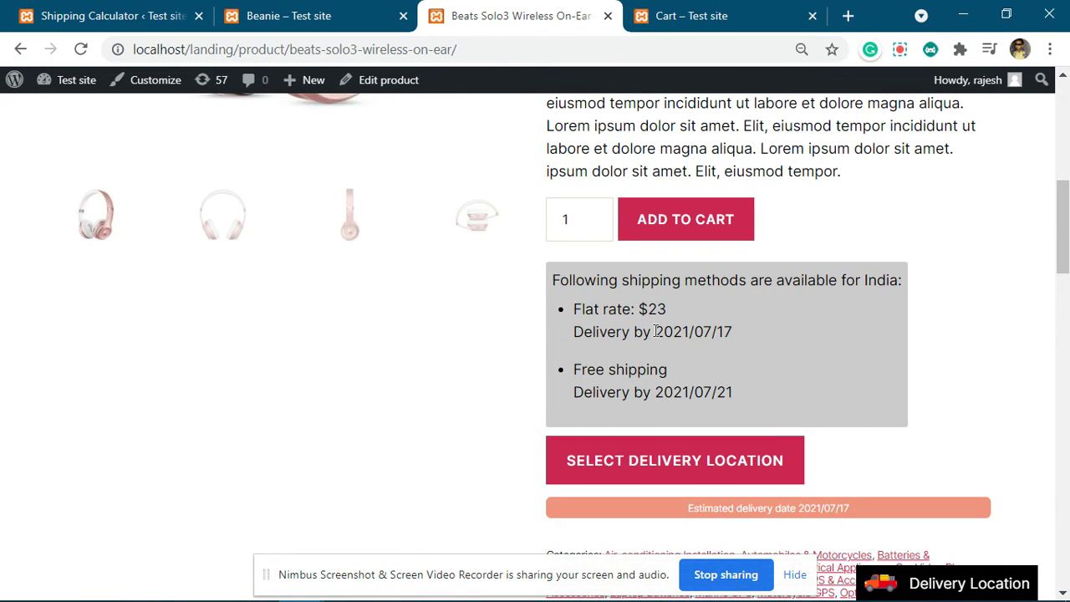
pyautogui.moveTo(656, 331); pyautogui.dragTo(736, 337)
pyautogui.click(81, 49)
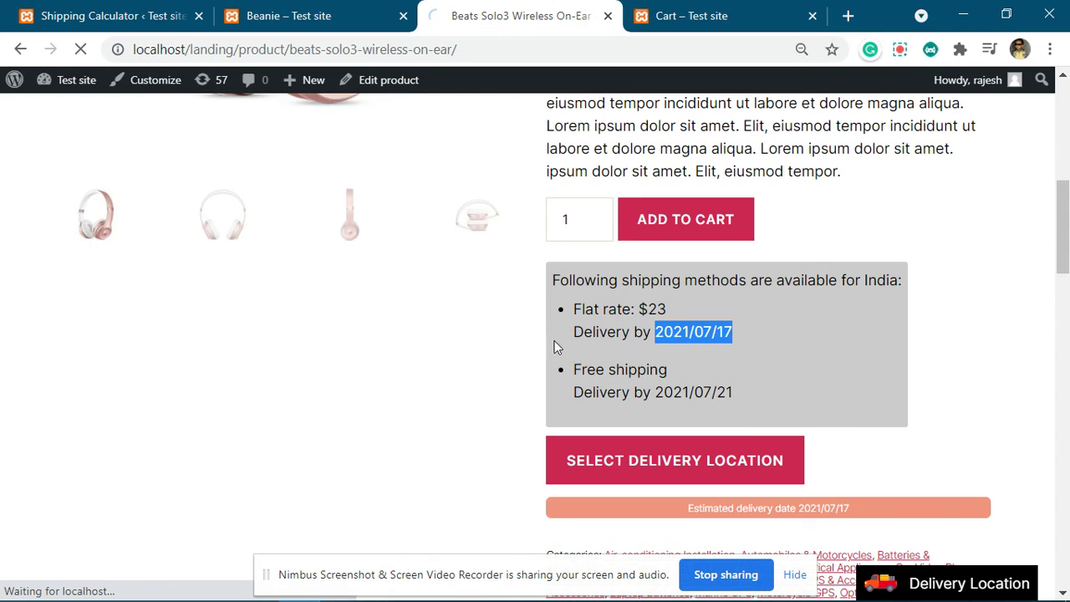
pyautogui.doubleClick(720, 333)
pyautogui.doubleClick(722, 391)
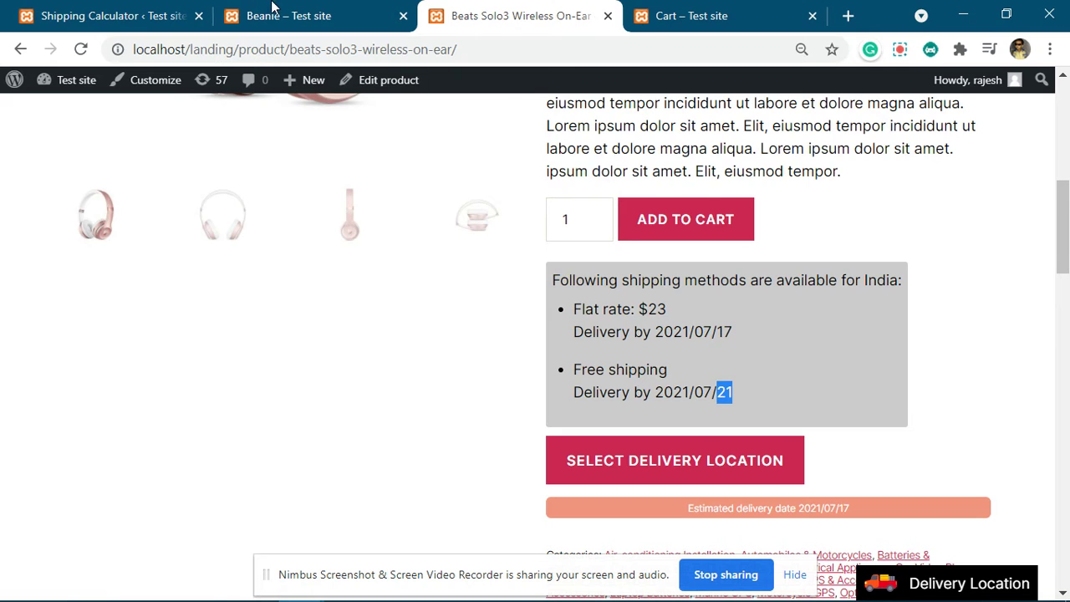
pyautogui.hotkey('ctrl', 'shift', 'Tab')
pyautogui.doubleClick(723, 293)
pyautogui.click(718, 352)
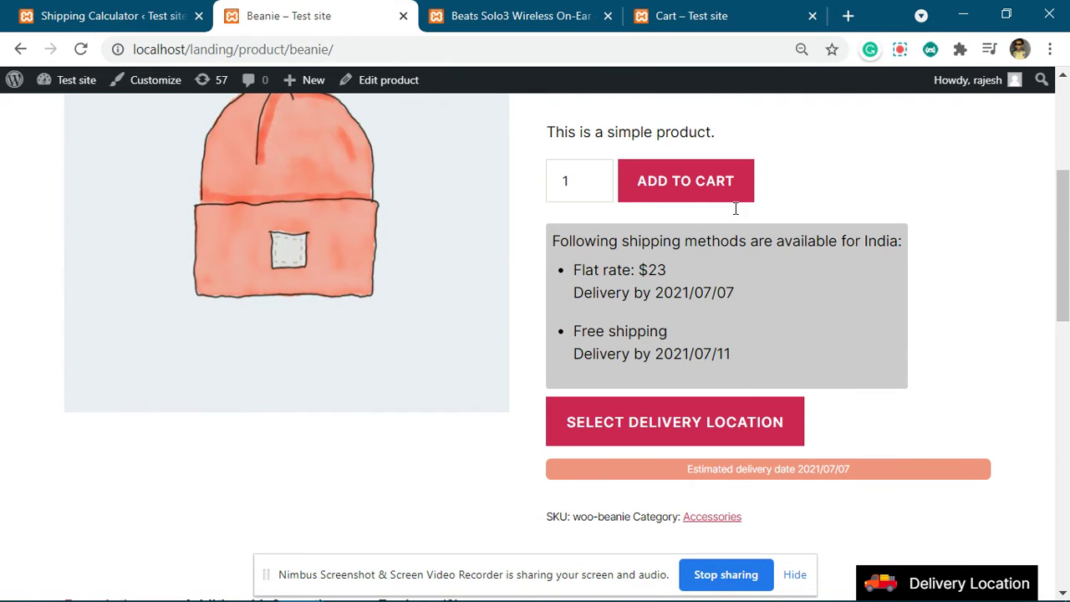
# Check the cart, then compare it with the Beanie's flat-rate delivery date.
pyautogui.click(748, 8)
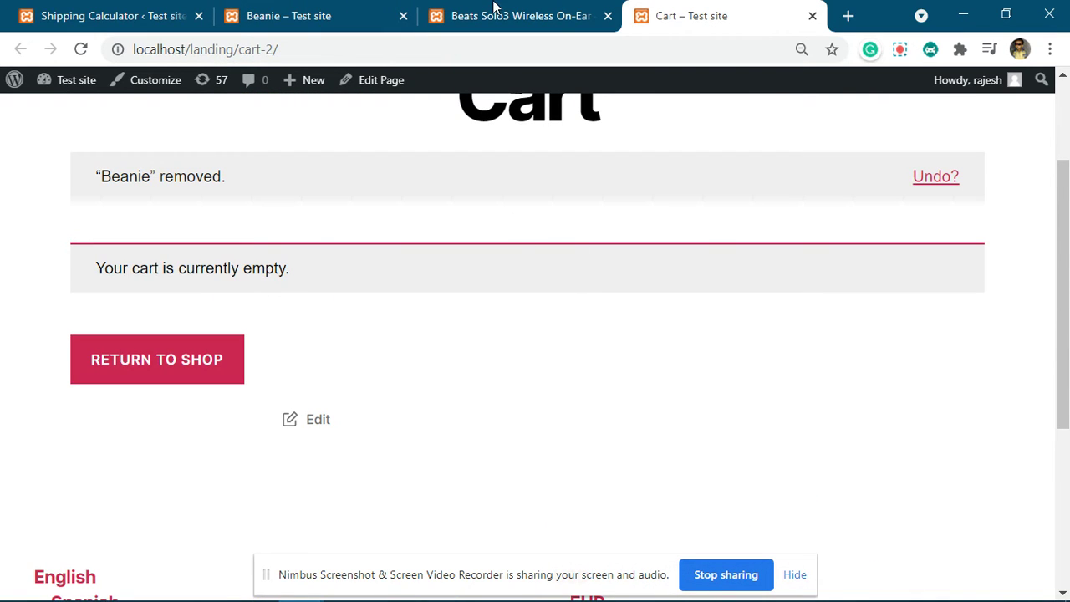
pyautogui.click(900, 49)
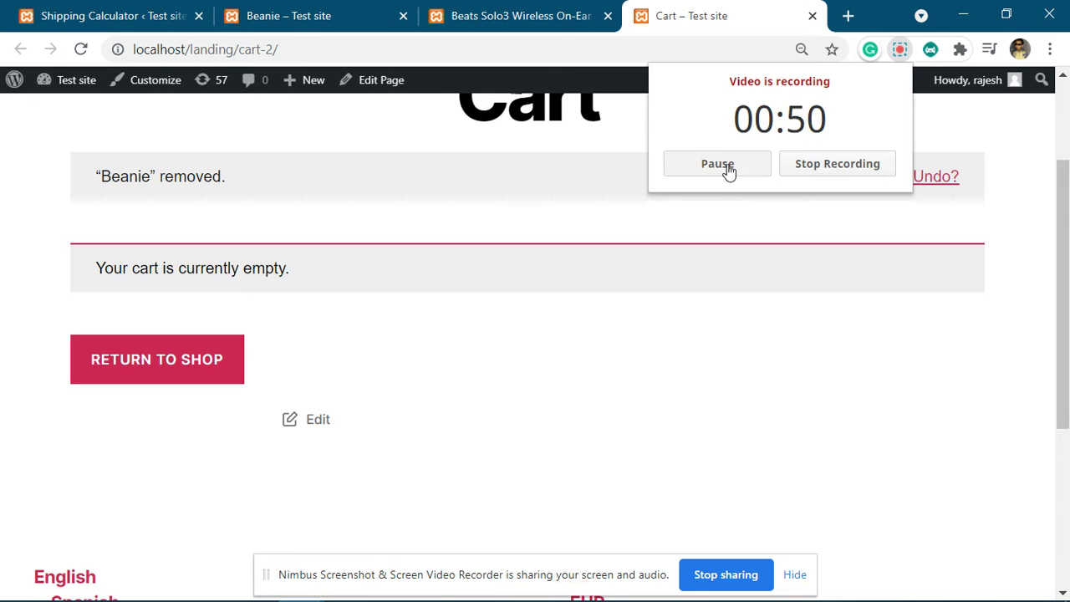
pyautogui.click(534, 12)
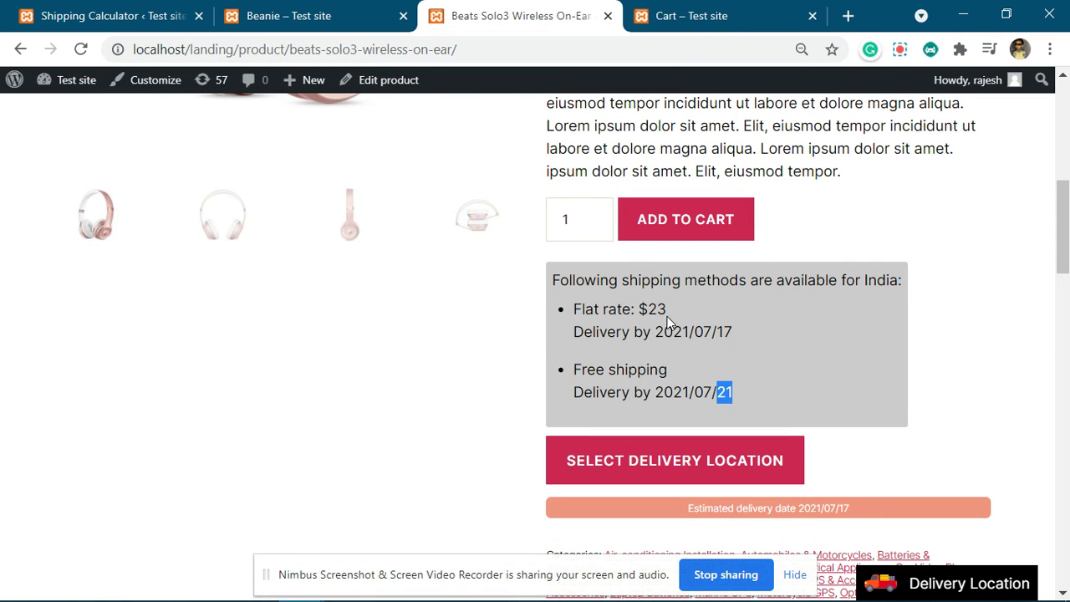
pyautogui.click(316, 10)
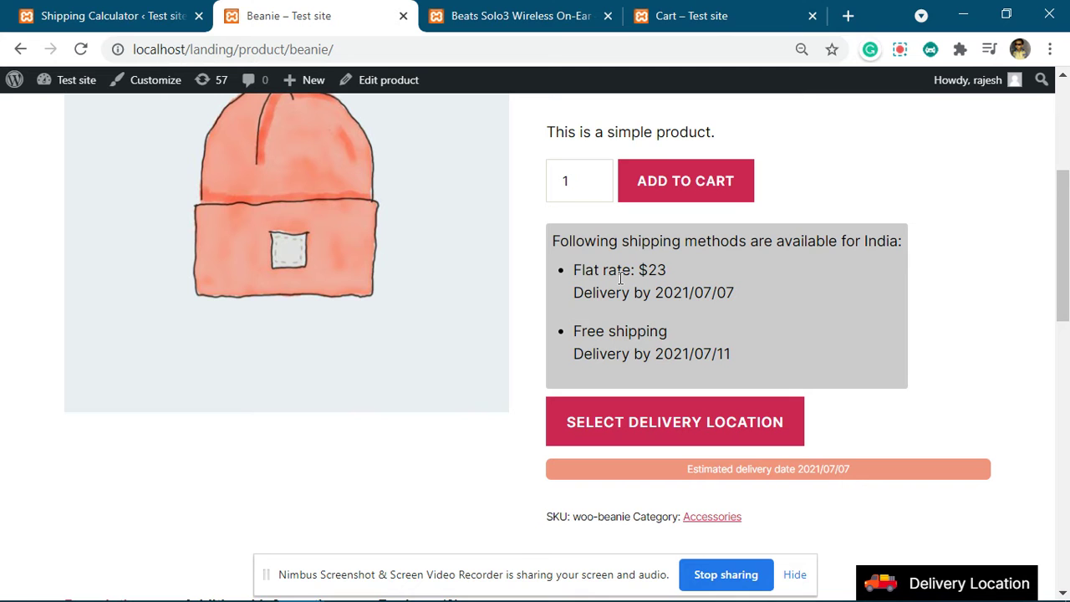
pyautogui.moveTo(712, 295); pyautogui.dragTo(734, 296)
pyautogui.scroll(2, 728, 298)
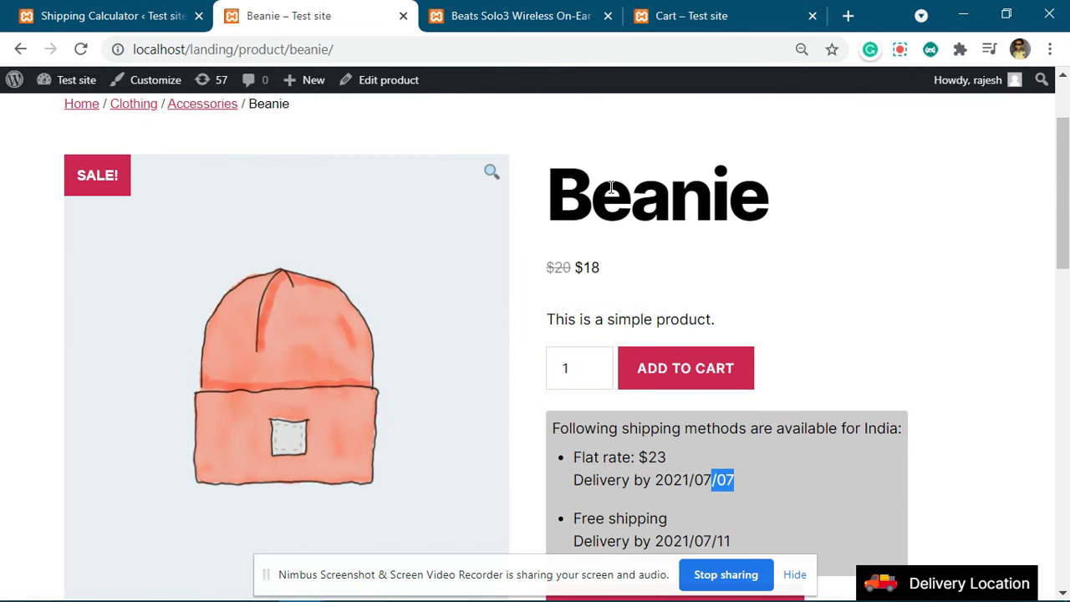
pyautogui.click(721, 479)
# Note the Beats Solo3 delivery days: flat rate day 17, free shipping day 21.
pyautogui.click(506, 10)
pyautogui.moveTo(716, 333); pyautogui.dragTo(746, 334)
pyautogui.doubleClick(722, 394)
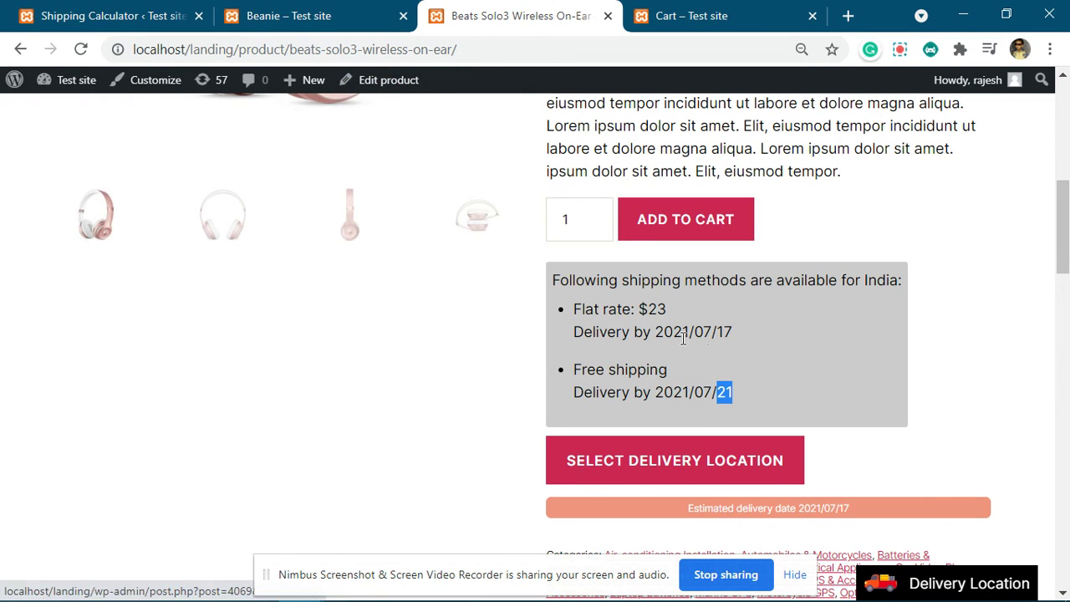
pyautogui.moveTo(717, 333); pyautogui.dragTo(746, 336)
pyautogui.doubleClick(722, 391)
# Set 'Shipping method estimate as per' to Cart estimate and save the option.
pyautogui.click(124, 10)
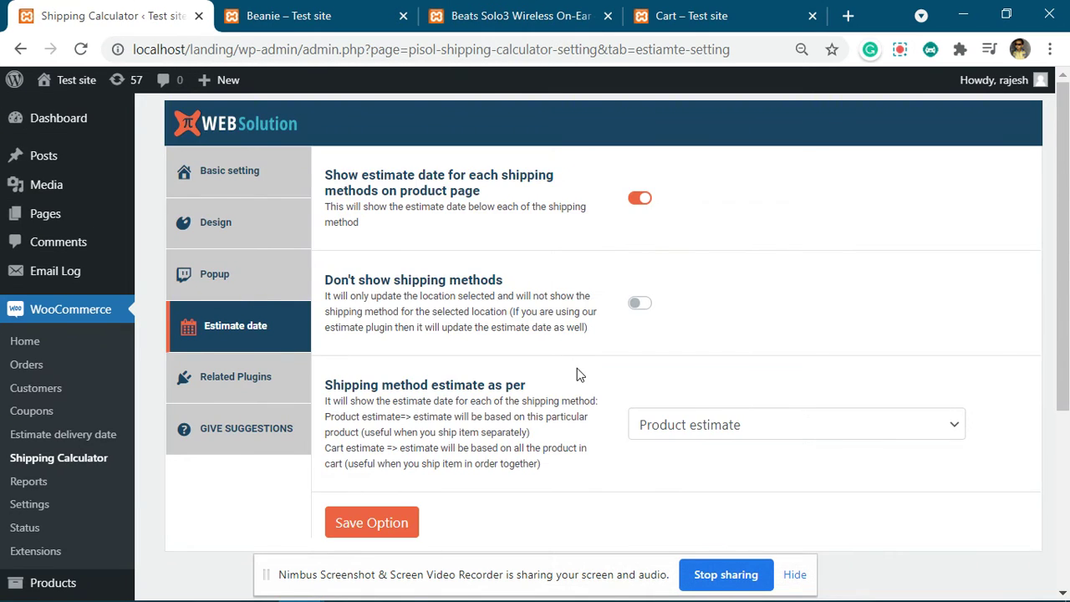
pyautogui.scroll(-2, 577, 375)
pyautogui.click(693, 304)
pyautogui.click(687, 340)
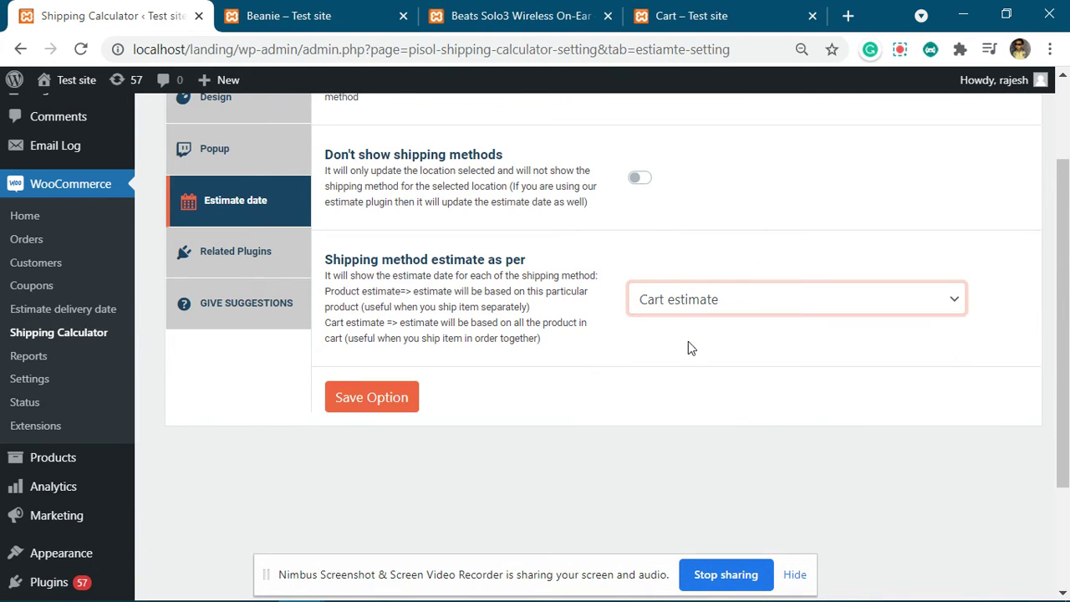
pyautogui.click(389, 396)
pyautogui.click(354, 6)
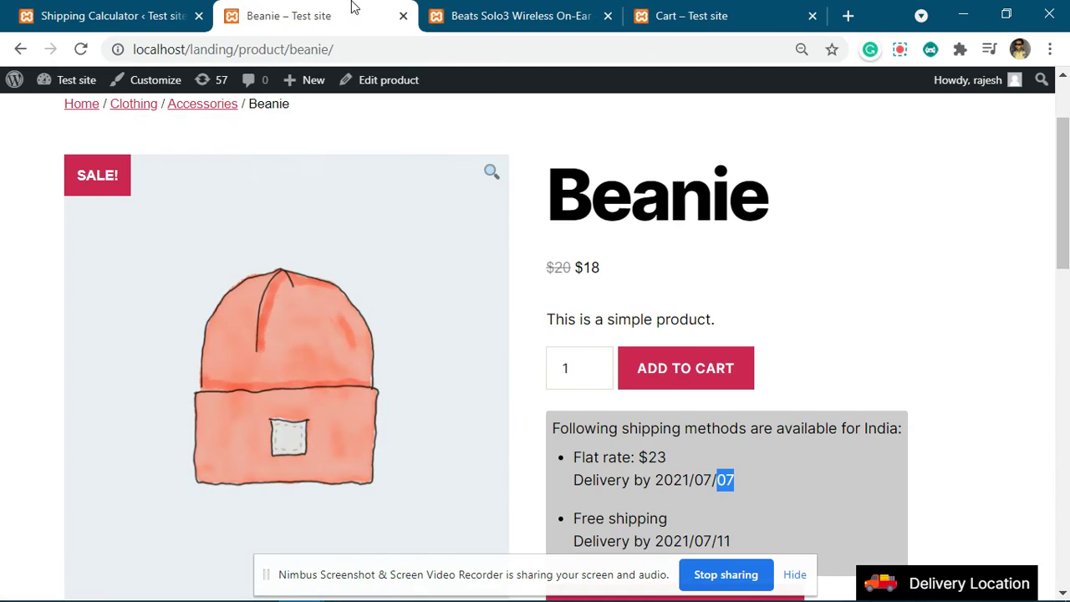
# Add the Beanie and the Beats Solo3 headphones to the cart.
pyautogui.scroll(-2, 701, 320)
pyautogui.click(688, 256)
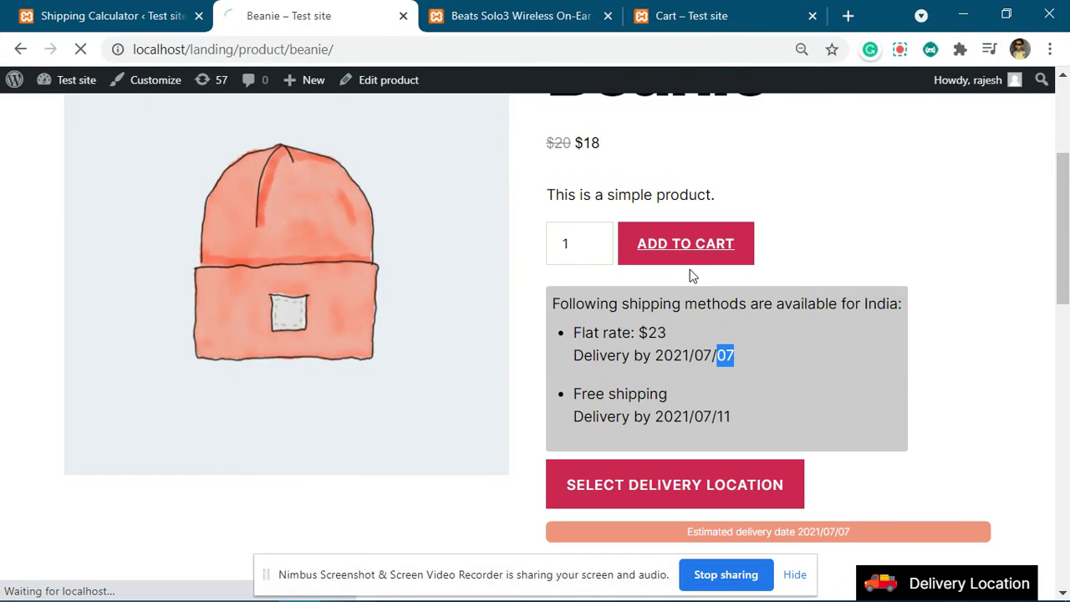
pyautogui.scroll(-5, 648, 326)
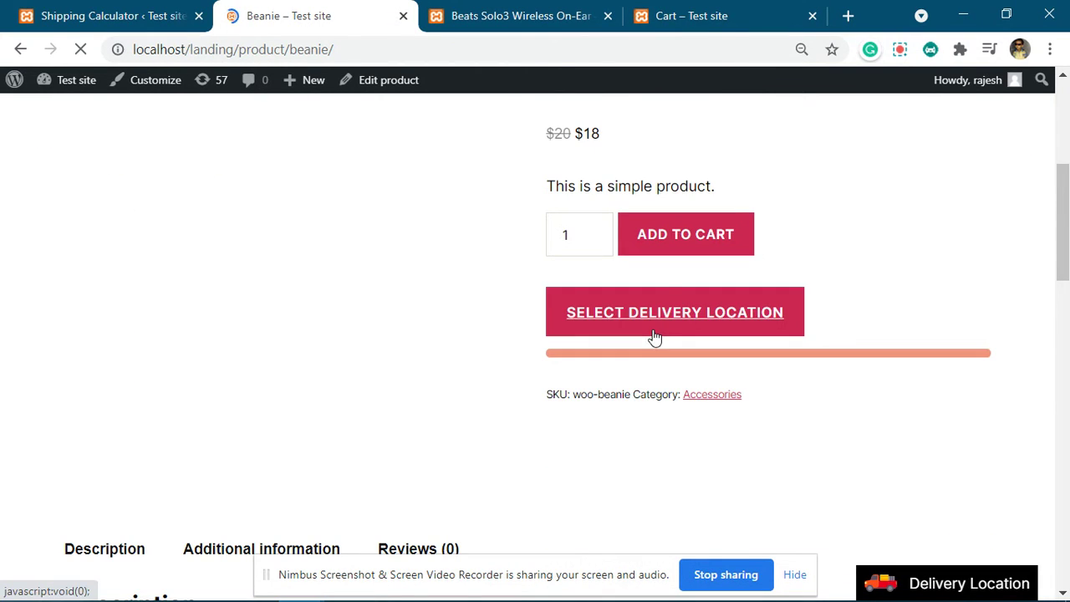
pyautogui.click(654, 330)
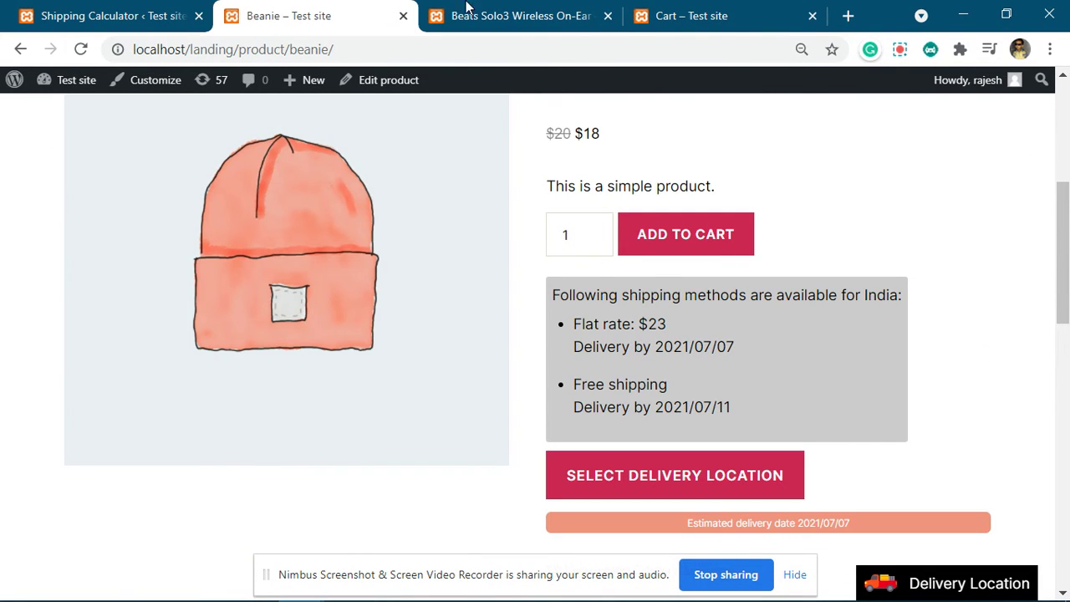
pyautogui.click(467, 8)
pyautogui.click(688, 224)
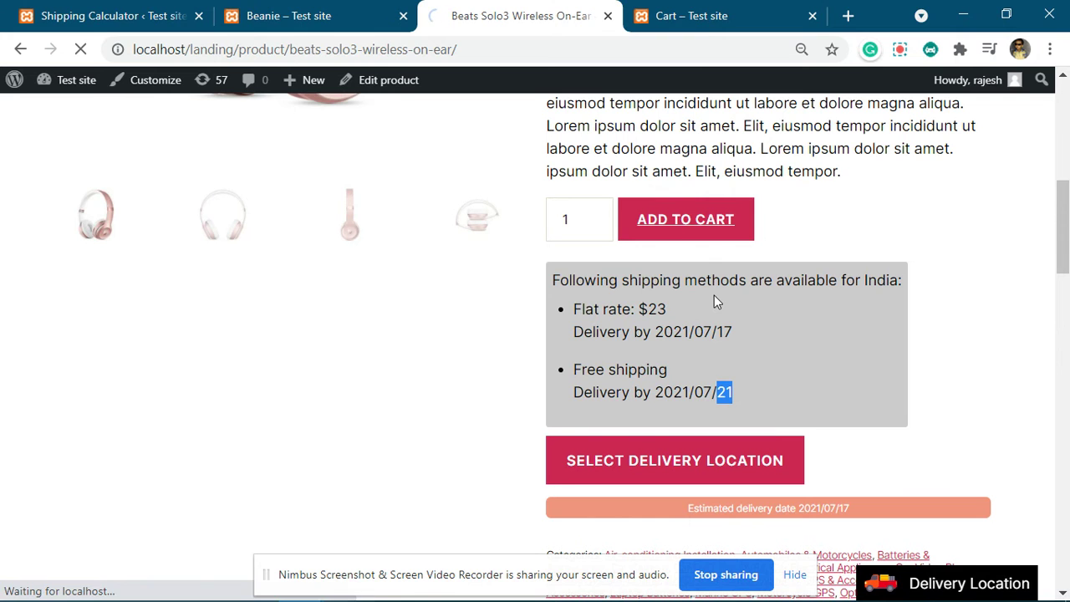
# Check the Beats Solo3 delivery dates: flat rate day 17, free shipping day 21.
pyautogui.scroll(-6, 713, 300)
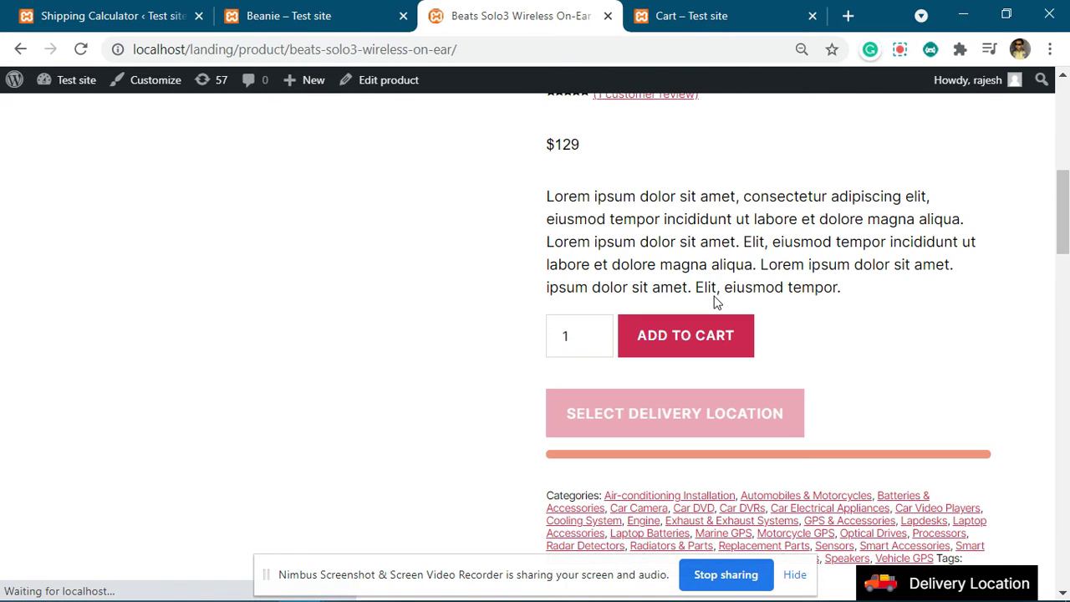
pyautogui.scroll(-2, 714, 301)
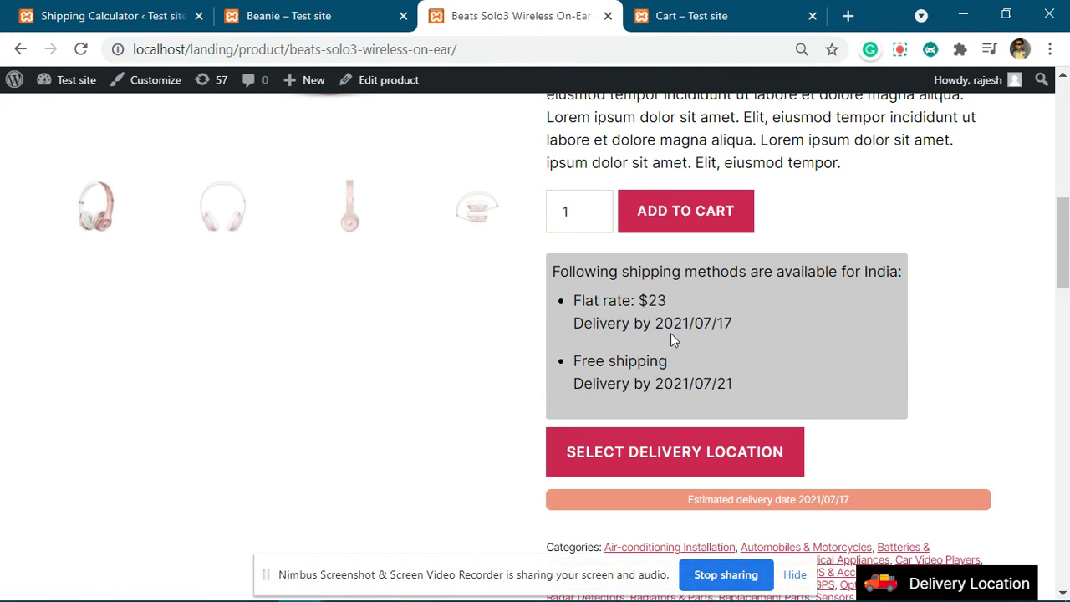
pyautogui.doubleClick(720, 323)
pyautogui.doubleClick(723, 383)
pyautogui.doubleClick(719, 322)
pyautogui.click(722, 327)
pyautogui.moveTo(707, 326); pyautogui.dragTo(744, 332)
pyautogui.moveTo(712, 382); pyautogui.dragTo(716, 346)
# Check the Beanie's free-shipping day 11, then reload the cart to show both items' dates.
pyautogui.click(333, 7)
pyautogui.moveTo(717, 406); pyautogui.dragTo(744, 415)
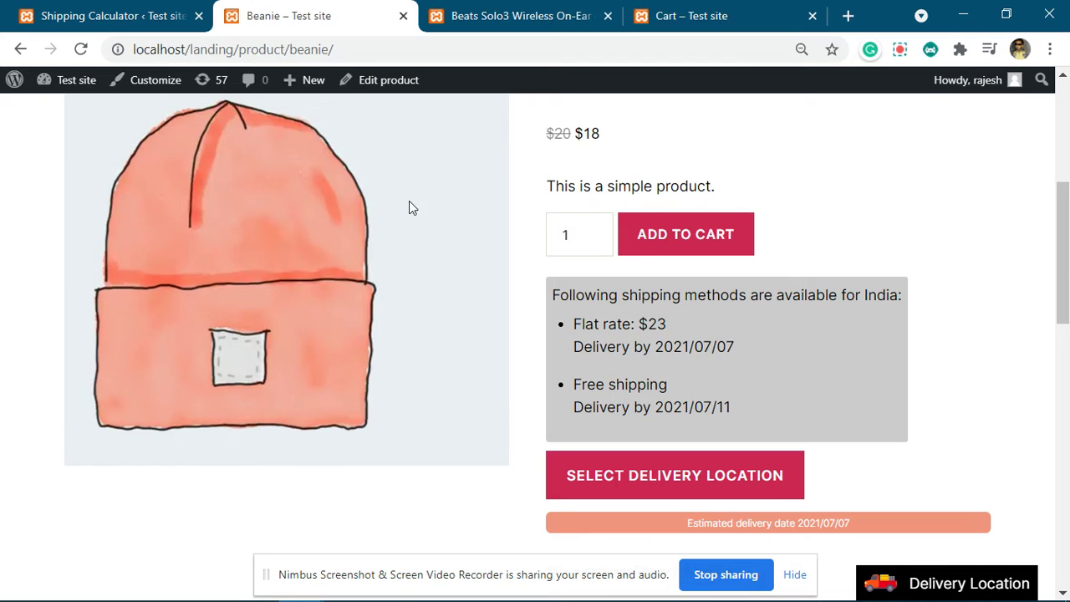
pyautogui.click(735, 13)
pyautogui.click(81, 50)
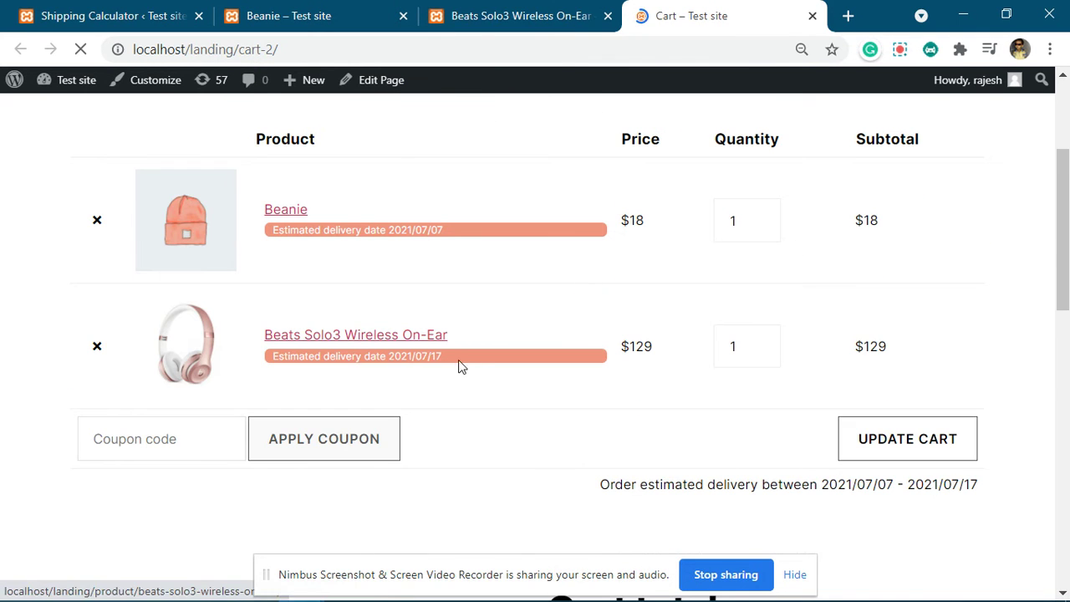
# Review the cart's order delivery range, then go back to the Shipping Calculator settings.
pyautogui.moveTo(823, 484); pyautogui.dragTo(973, 484)
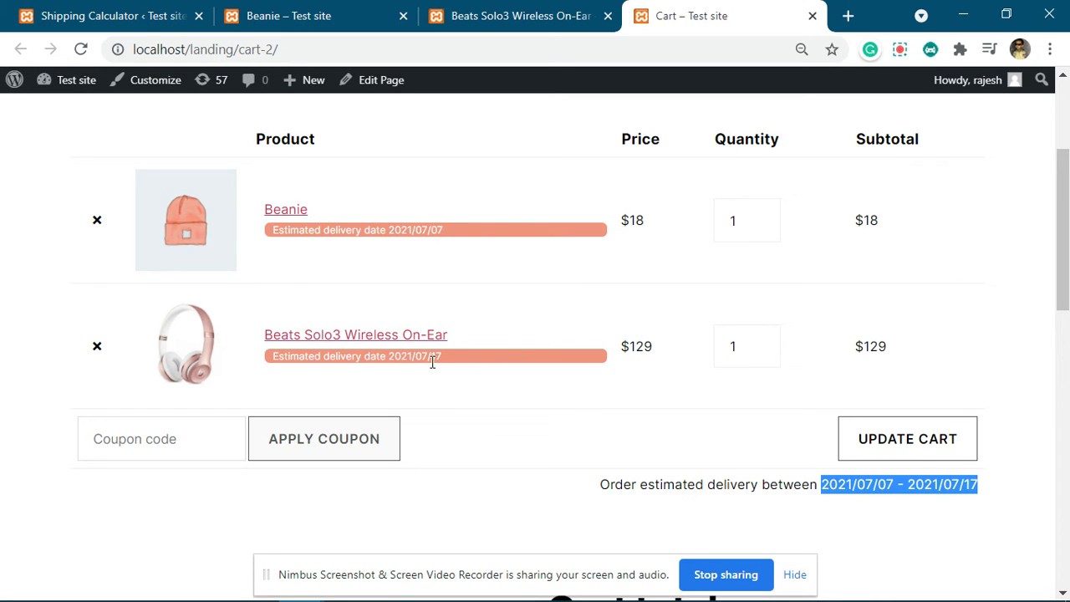
pyautogui.click(853, 490)
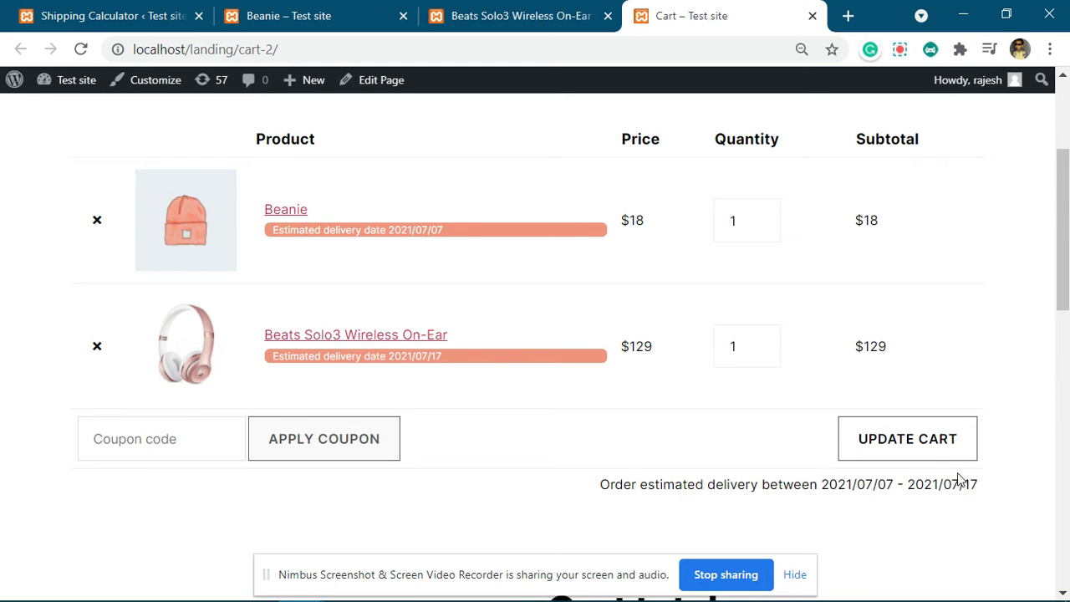
pyautogui.hotkey('ctrl', 'Tab')
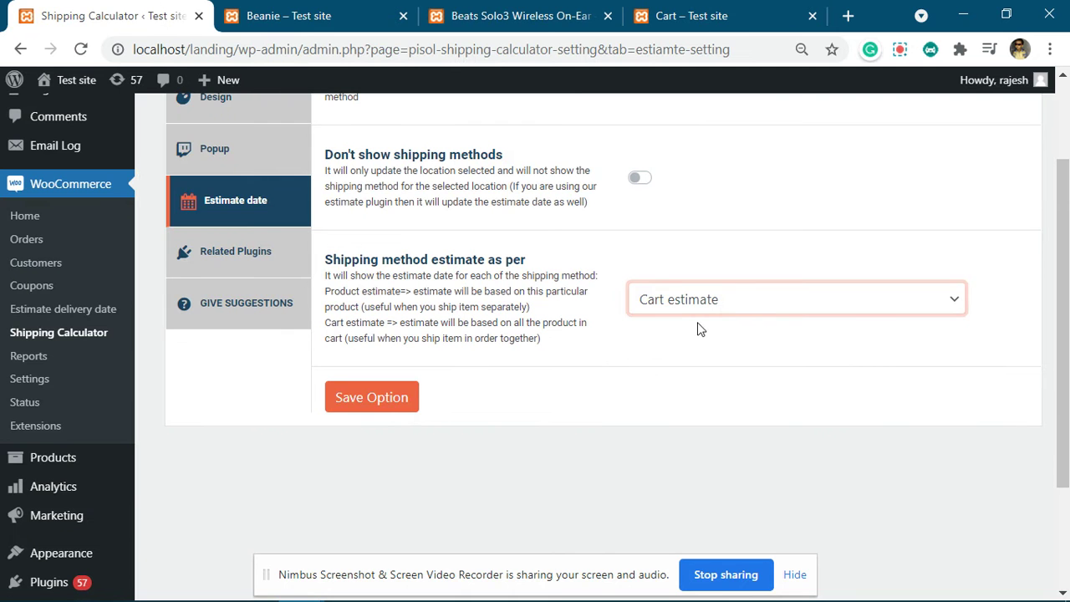
# Confirm Cart estimate in 'Shipping method estimate as per', save it, and return to the Beanie tab.
pyautogui.click(727, 299)
pyautogui.click(725, 307)
pyautogui.click(371, 404)
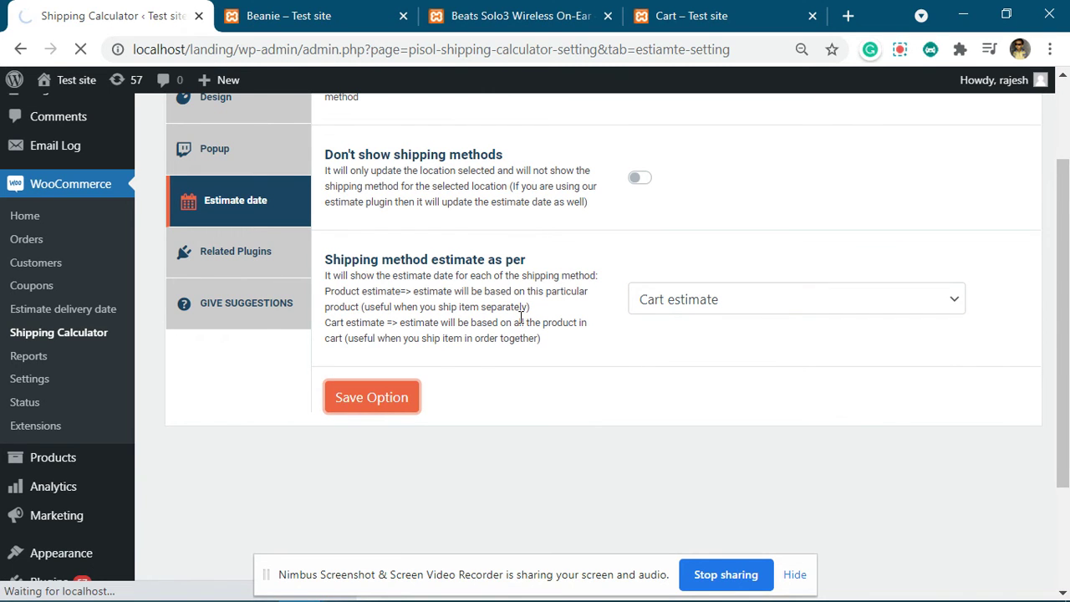
pyautogui.scroll(-2, 583, 359)
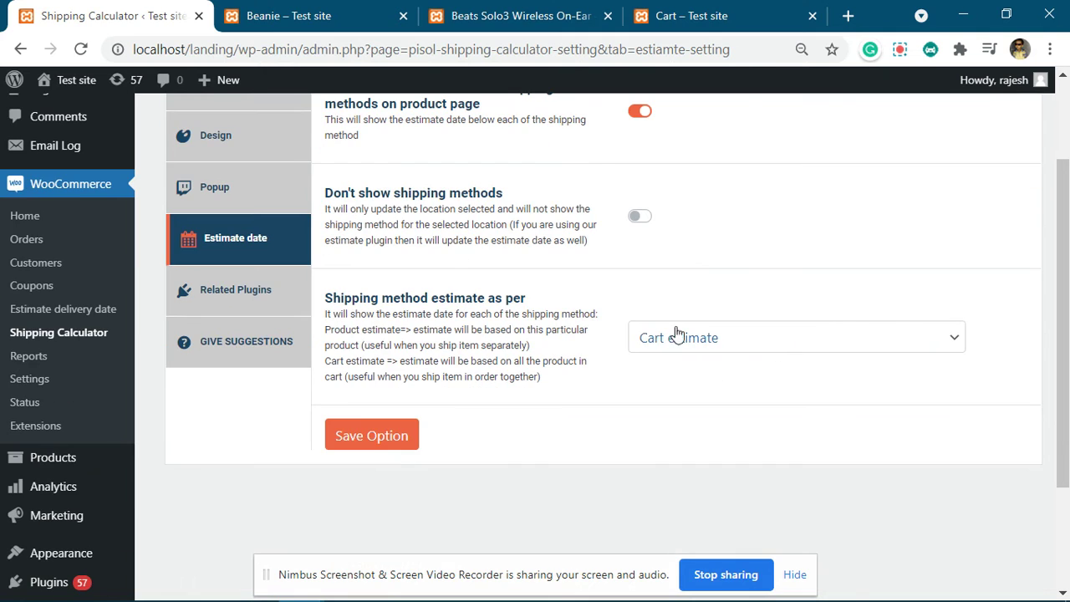
pyautogui.hotkey('ctrl', 'Tab')
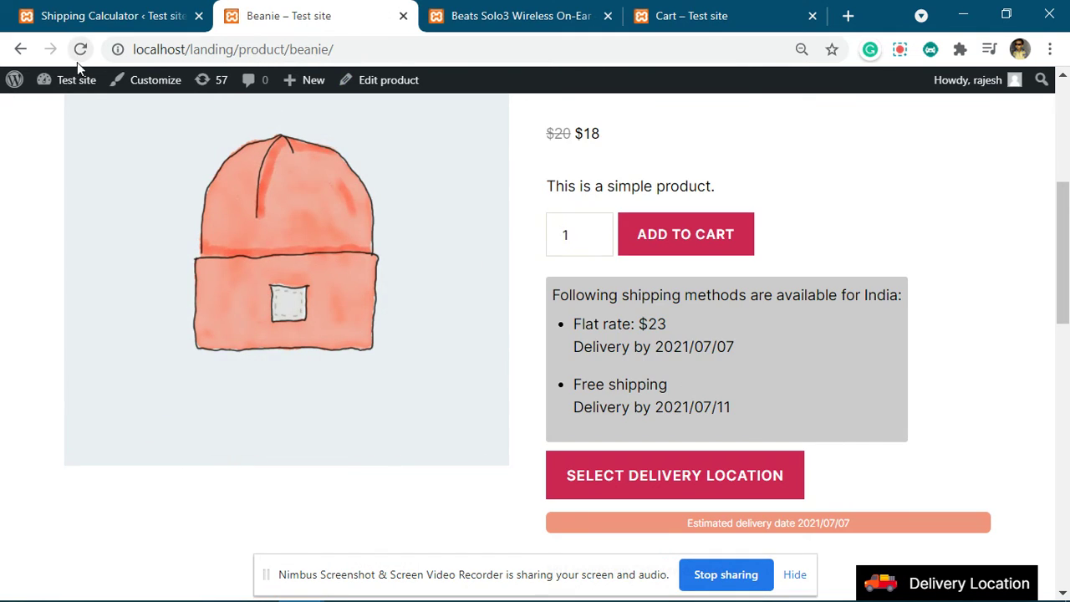
# Reload the Beanie page, dismissing the resubmission prompt, and check its Flat rate and Free shipping ranges.
pyautogui.click(80, 49)
pyautogui.click(671, 193)
pyautogui.click(483, 56)
pyautogui.press('Return')
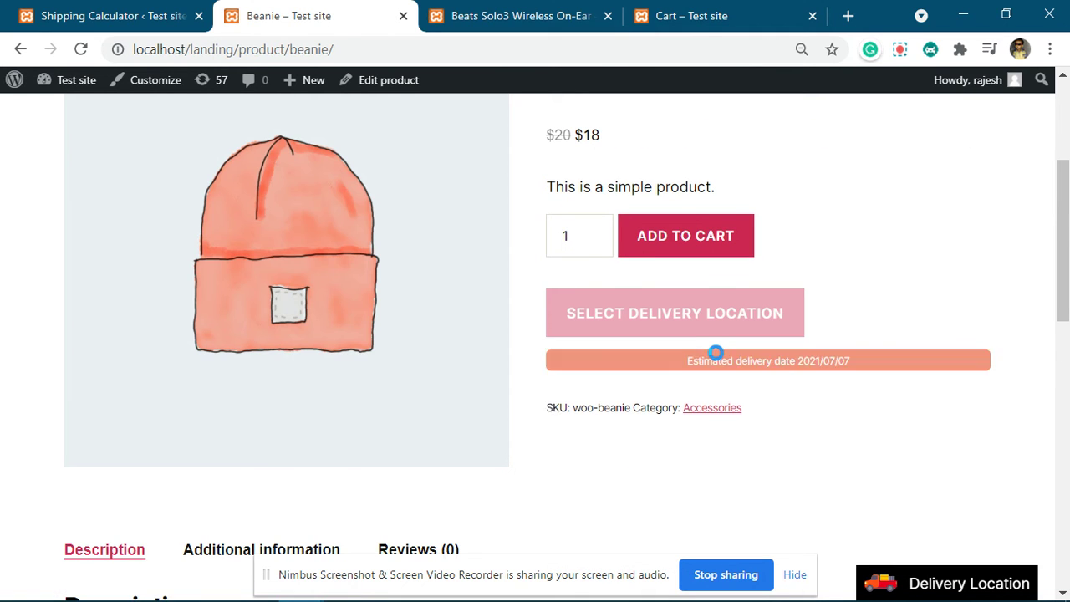
pyautogui.moveTo(690, 347); pyautogui.dragTo(830, 355)
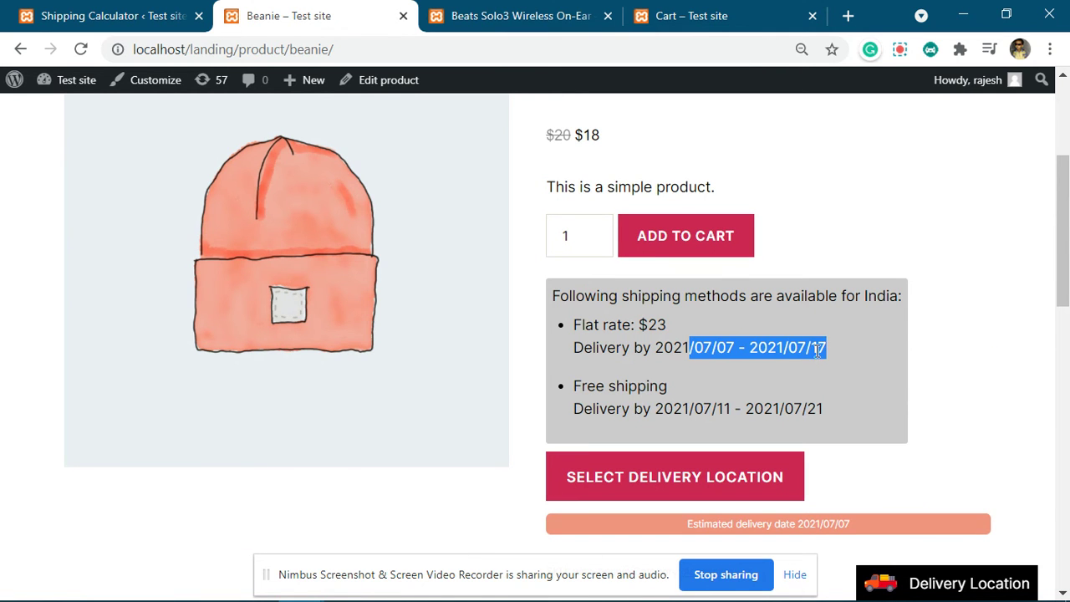
pyautogui.moveTo(673, 409); pyautogui.dragTo(817, 409)
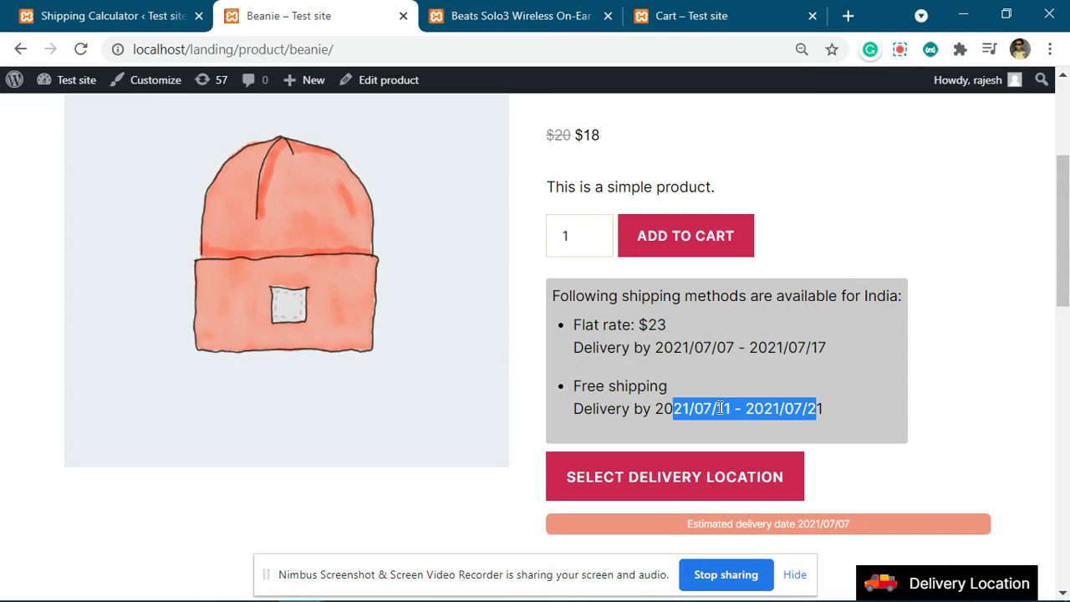
pyautogui.click(760, 344)
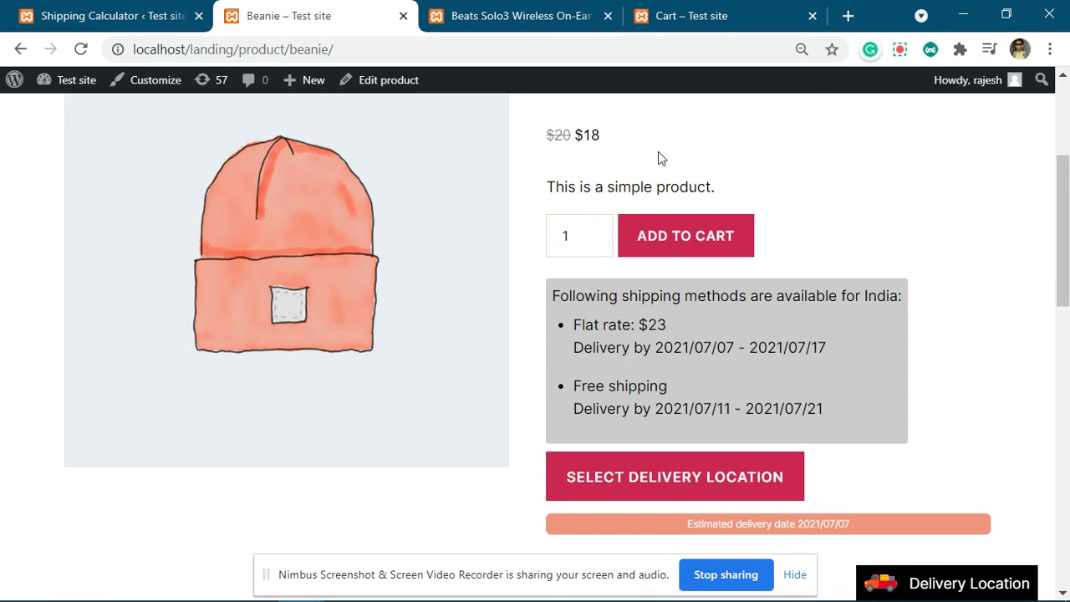
# Compare the Beanie's Flat rate range 2021/07/07 - 2021/07/17 with the cart's order estimate.
pyautogui.click(704, 12)
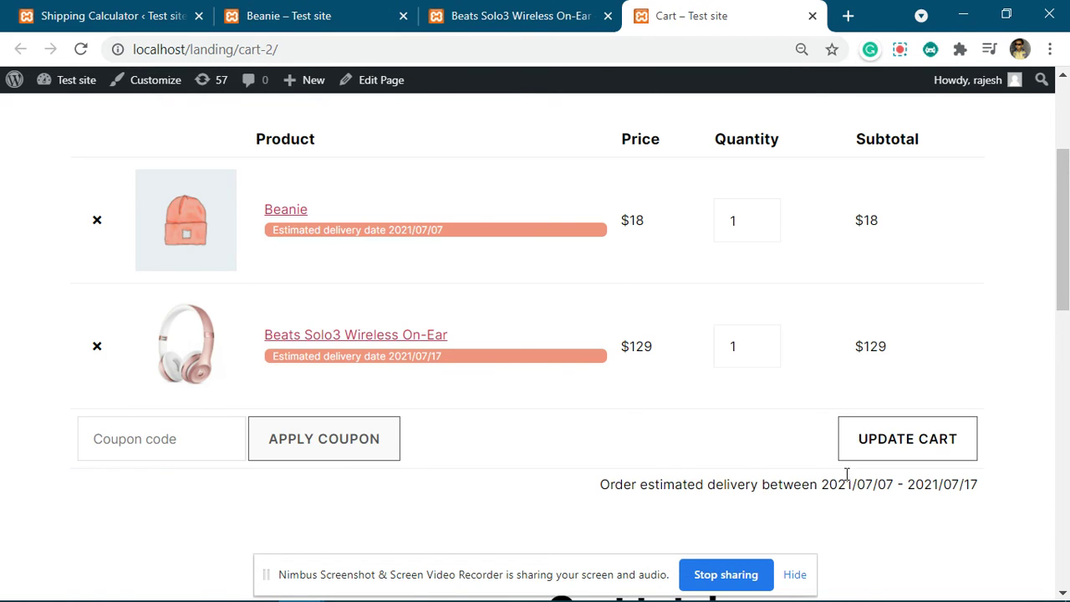
pyautogui.moveTo(824, 485); pyautogui.dragTo(979, 484)
pyautogui.click(313, 10)
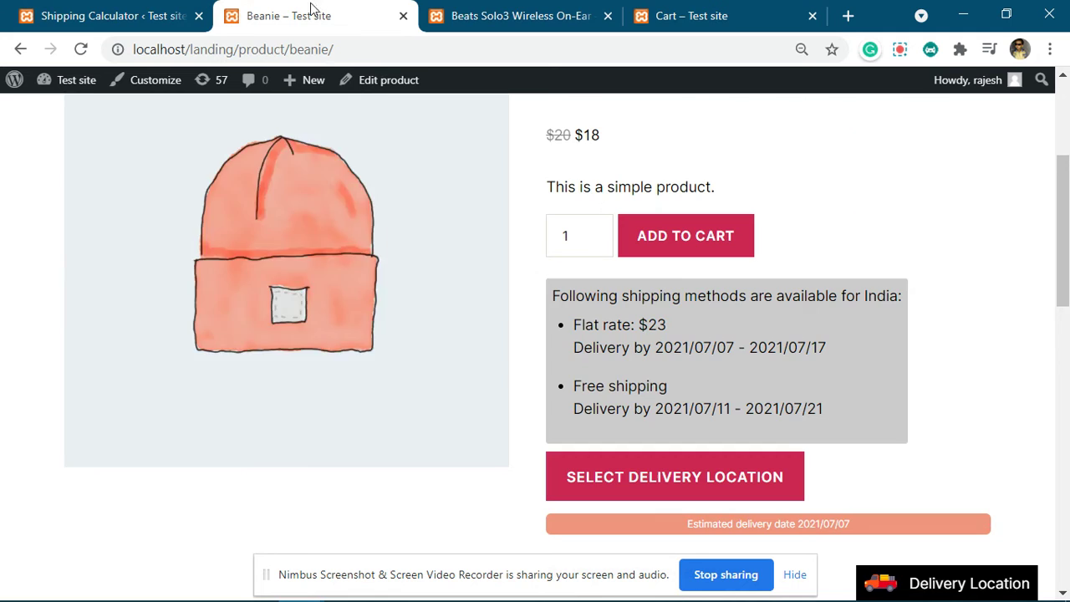
pyautogui.moveTo(652, 349); pyautogui.dragTo(827, 351)
pyautogui.click(656, 349)
pyautogui.moveTo(655, 350); pyautogui.dragTo(824, 346)
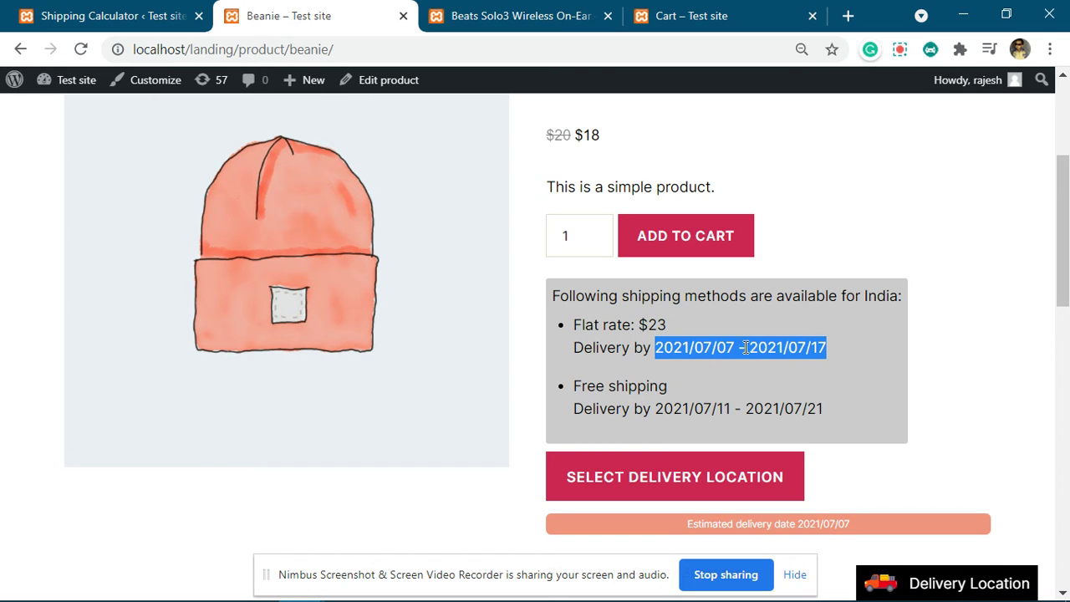
pyautogui.moveTo(658, 351); pyautogui.dragTo(827, 349)
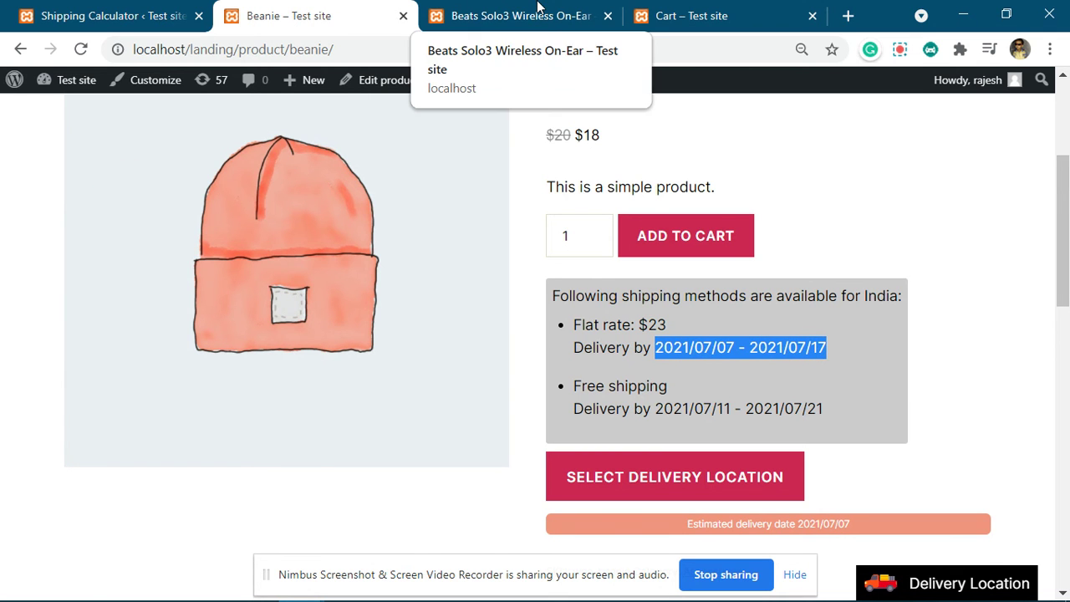
pyautogui.hotkey('ctrl', 'shift', 'Tab')
# Set the shipping method estimate to Product estimate and save.
pyautogui.click(669, 343)
pyautogui.click(669, 362)
pyautogui.click(375, 434)
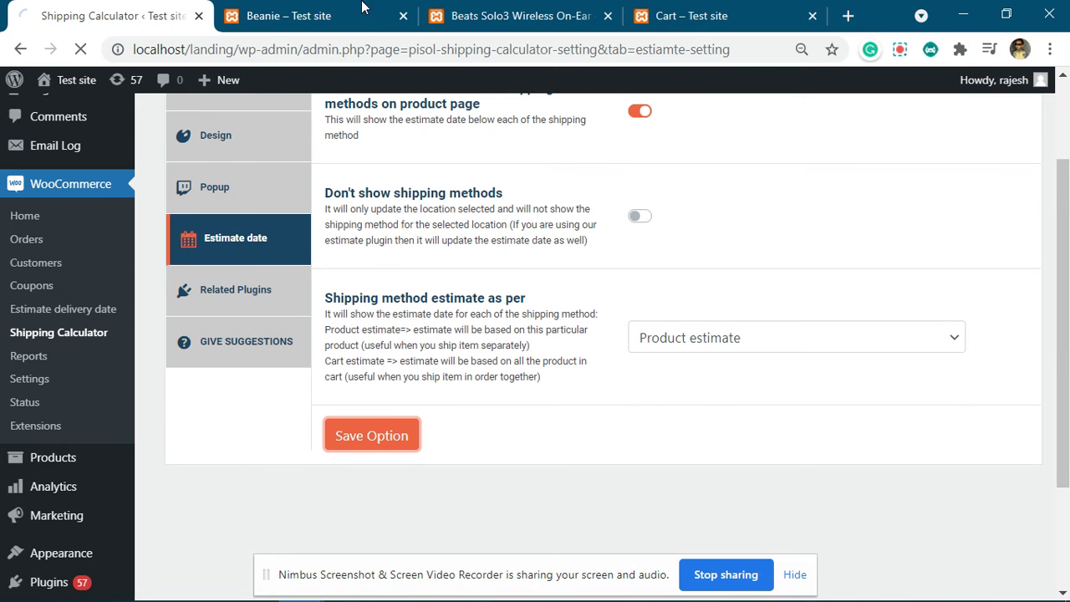
# Reload the Beanie page to see a single Flat rate delivery date.
pyautogui.hotkey('ctrl', 'Tab')
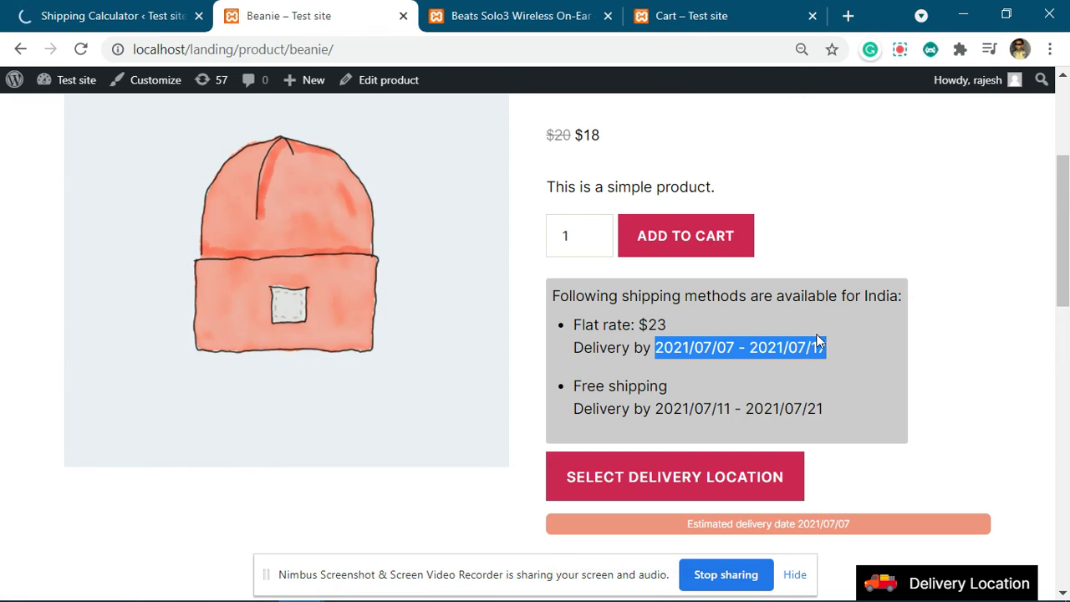
pyautogui.click(705, 349)
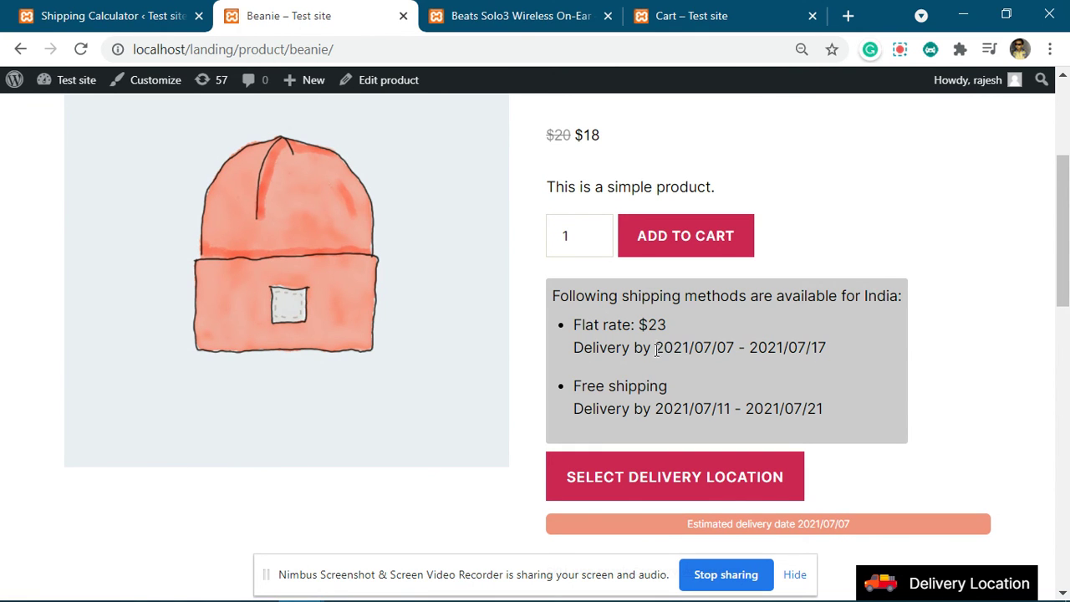
pyautogui.moveTo(655, 348); pyautogui.dragTo(830, 352)
pyautogui.click(80, 49)
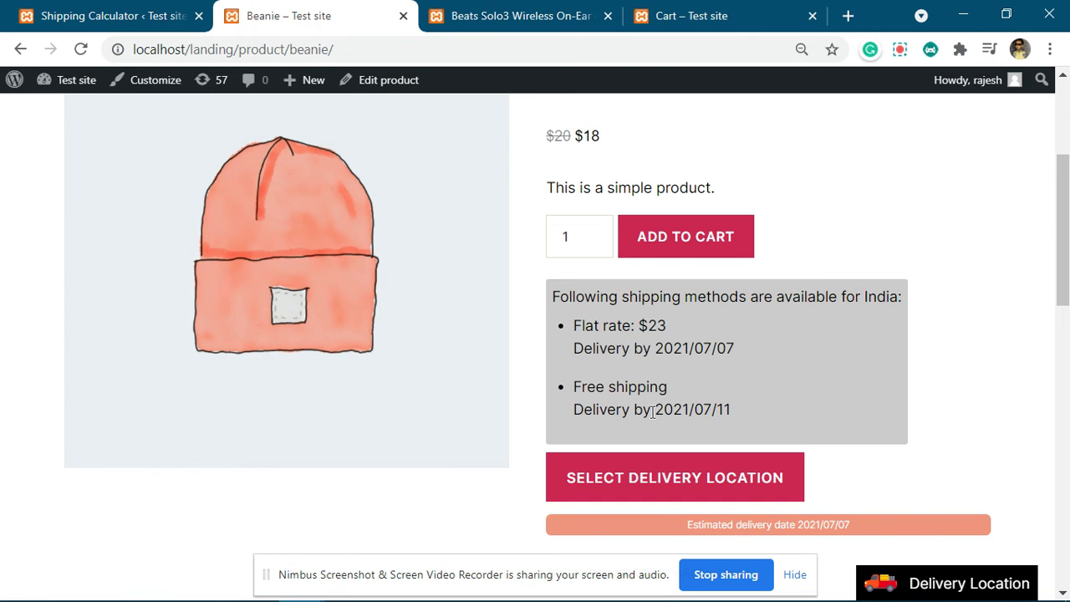
pyautogui.moveTo(655, 349); pyautogui.dragTo(749, 356)
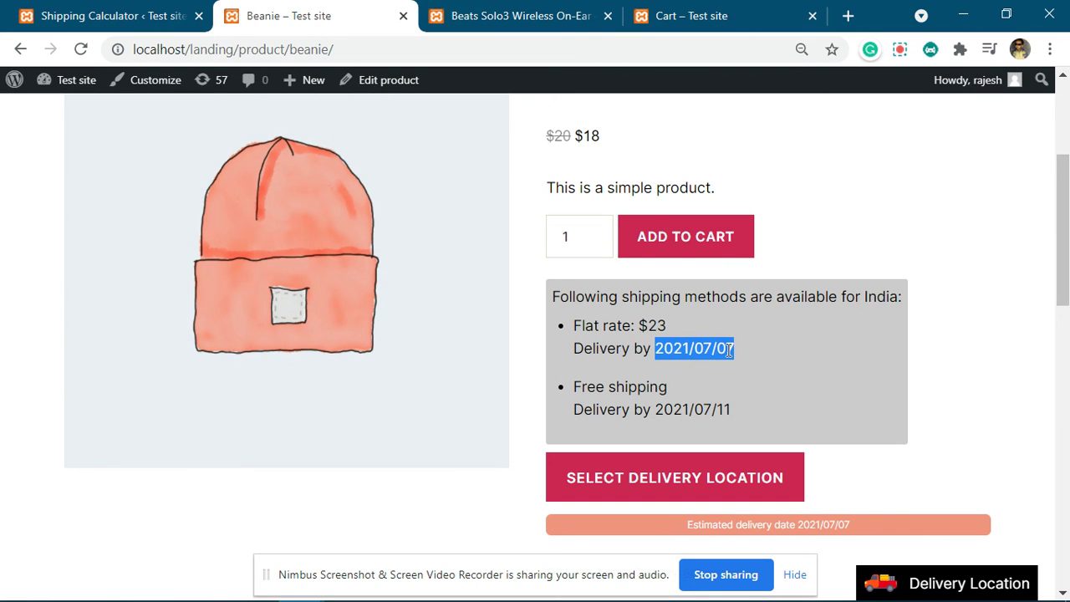
pyautogui.click(728, 351)
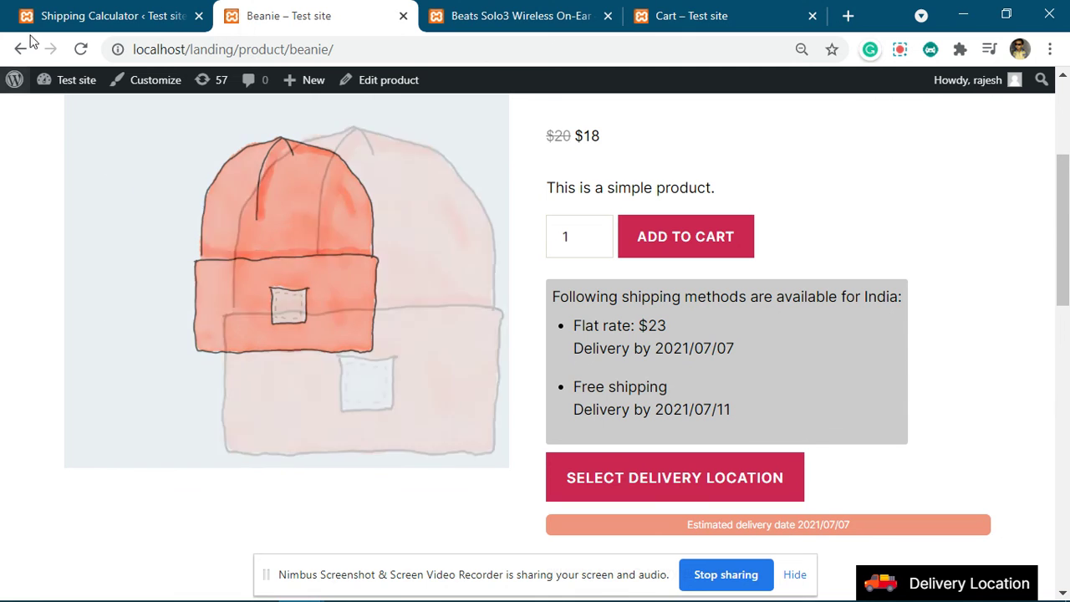
# Choose Cart estimate again in the shipping method estimate dropdown.
pyautogui.hotkey('ctrl', '1')
pyautogui.click(664, 473)
pyautogui.click(693, 506)
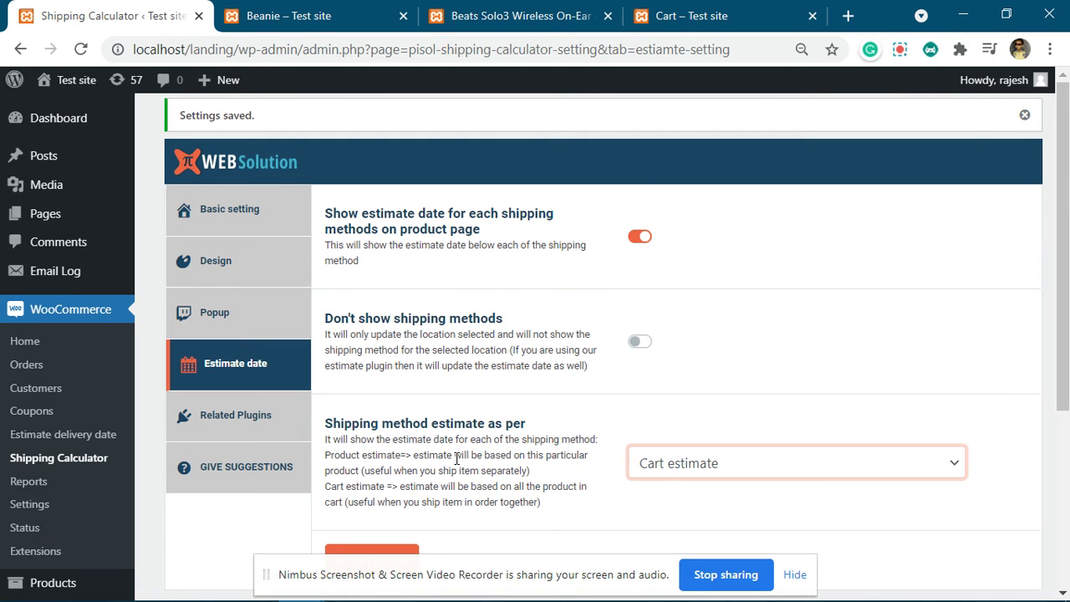
# Save Cart estimate, then reload the Beanie page to show Flat rate 2021/07/07 - 2021/07/17.
pyautogui.scroll(-2, 354, 477)
pyautogui.click(359, 441)
pyautogui.hotkey('ctrl', '2')
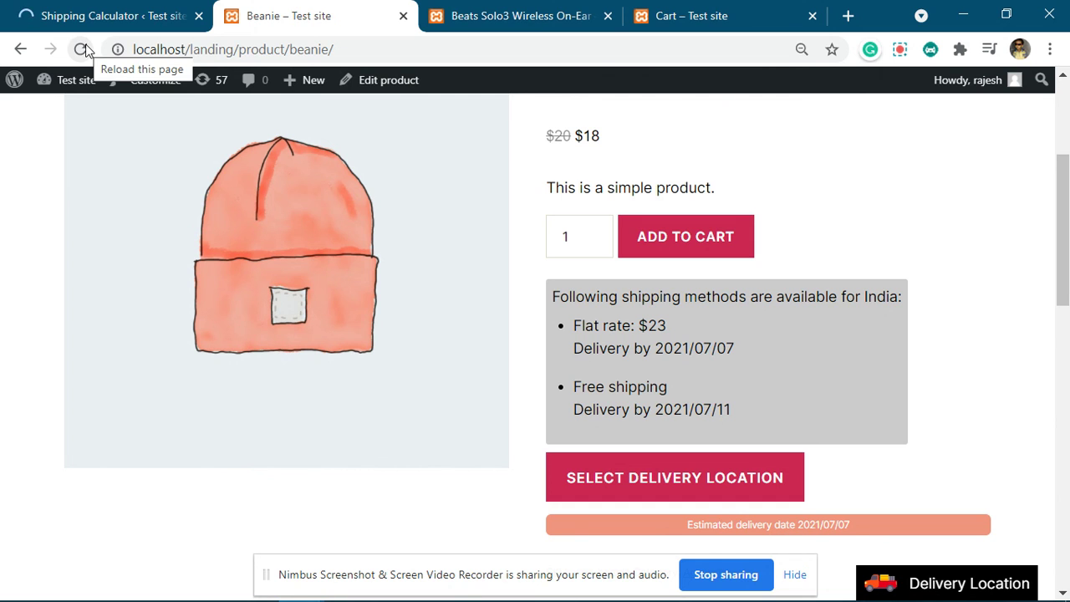
pyautogui.hotkey('ctrl', '4')
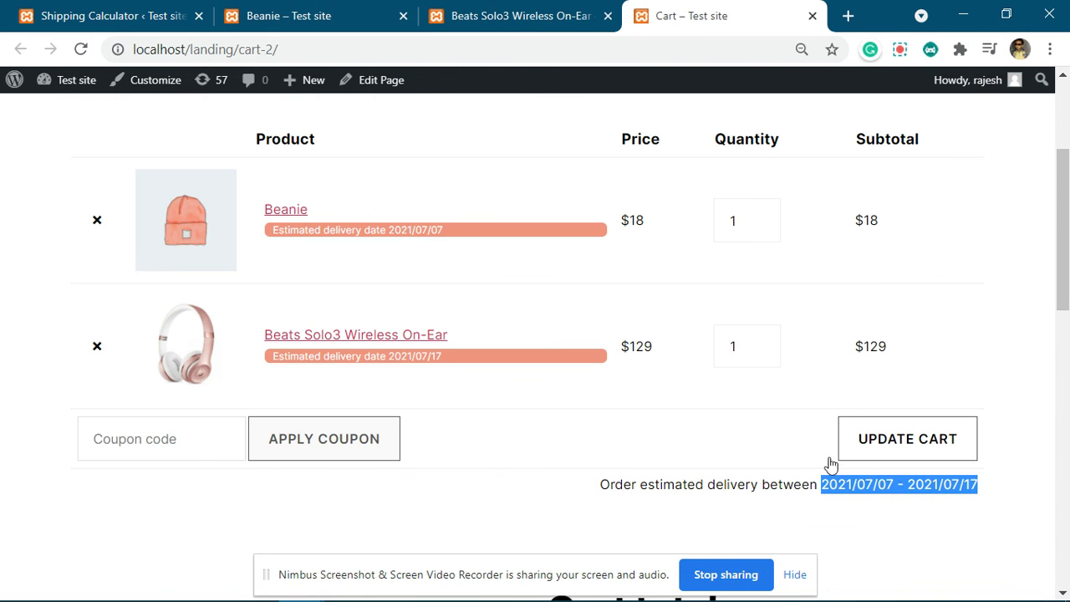
pyautogui.click(293, 10)
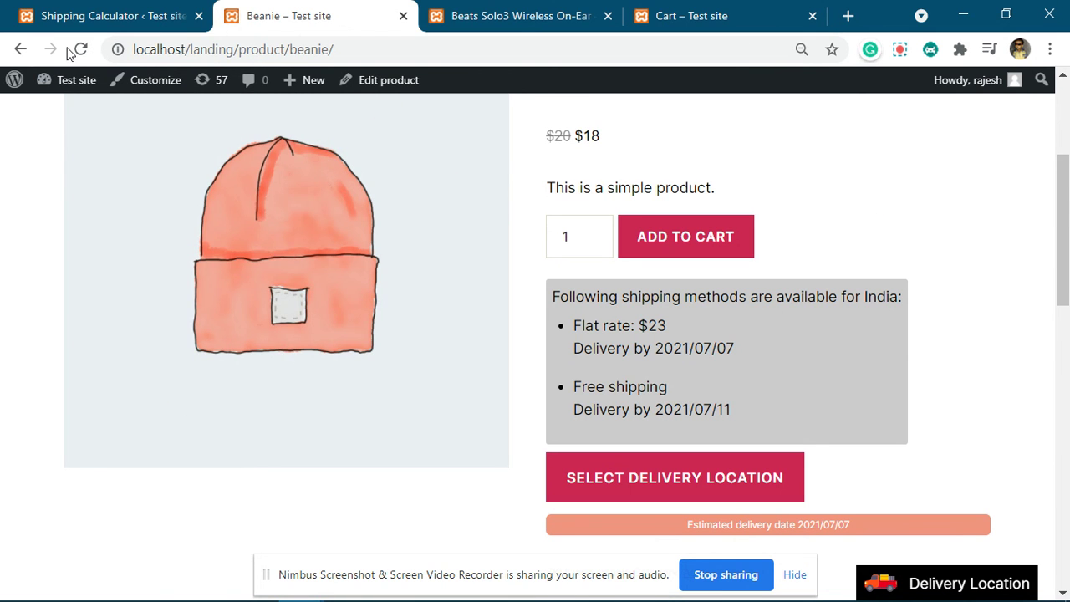
pyautogui.click(81, 50)
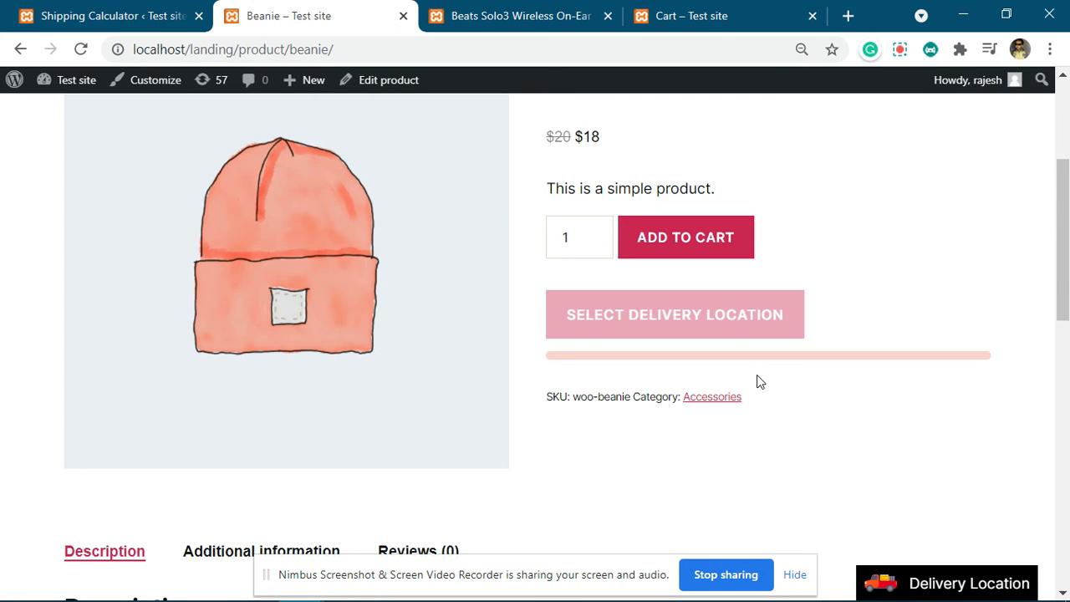
pyautogui.moveTo(668, 349); pyautogui.dragTo(816, 349)
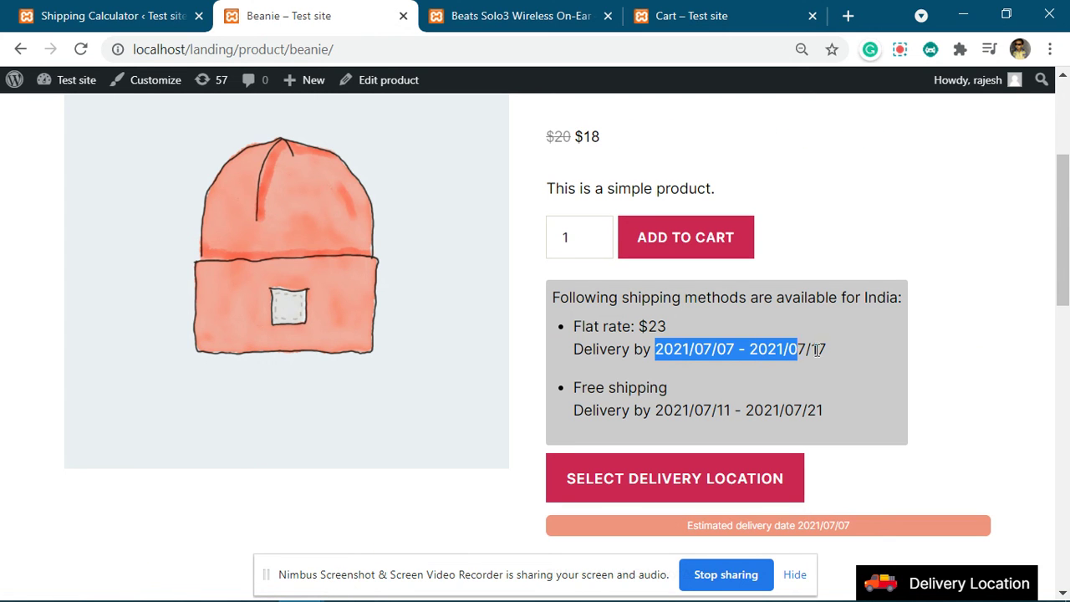